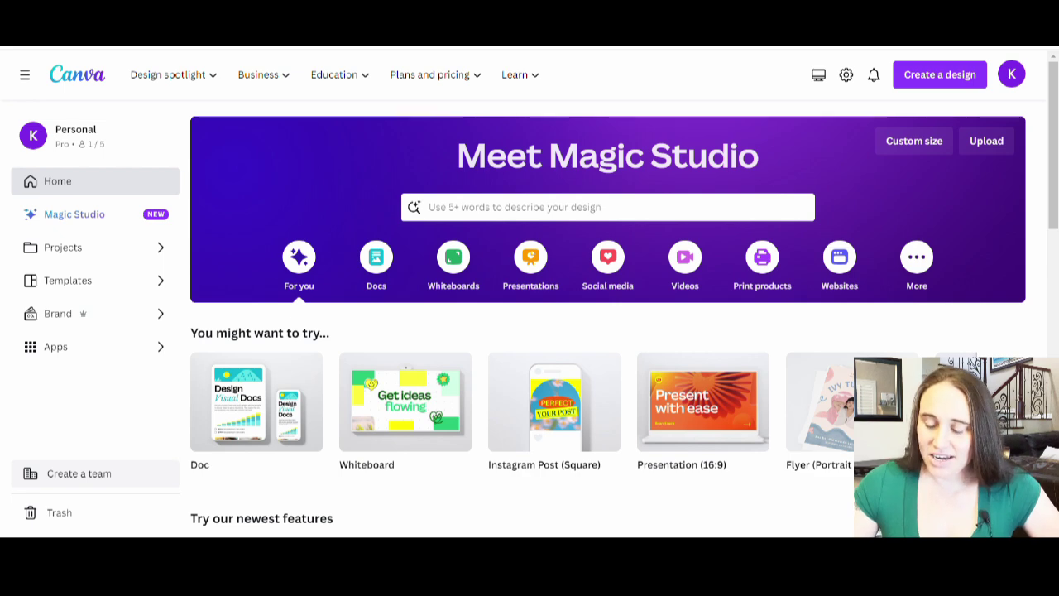
# Step: Create a custom 4500 × 5400 px design and set its page background to black
pyautogui.click(914, 142)
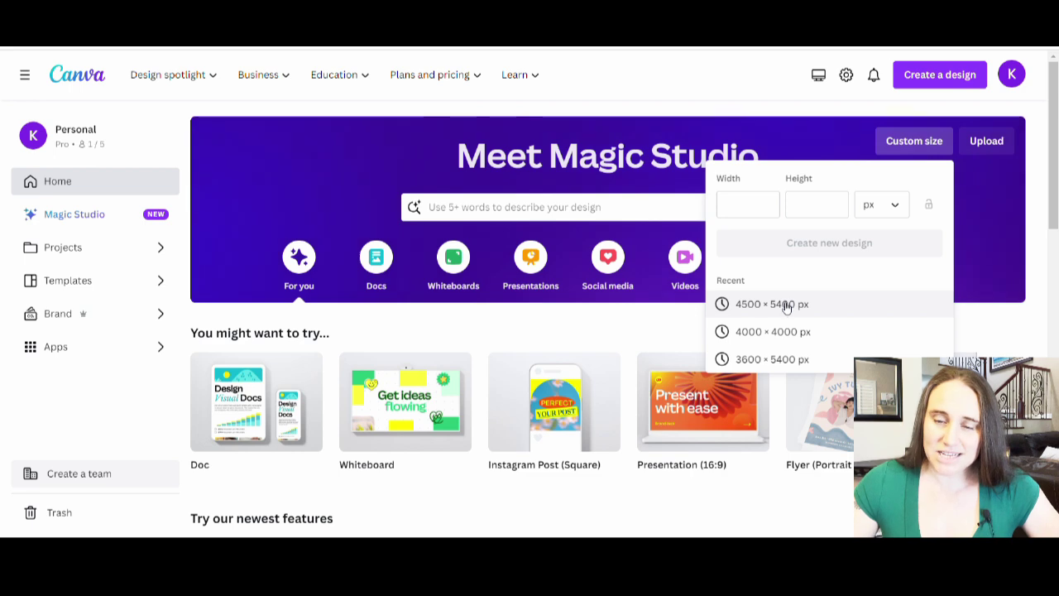
pyautogui.click(786, 305)
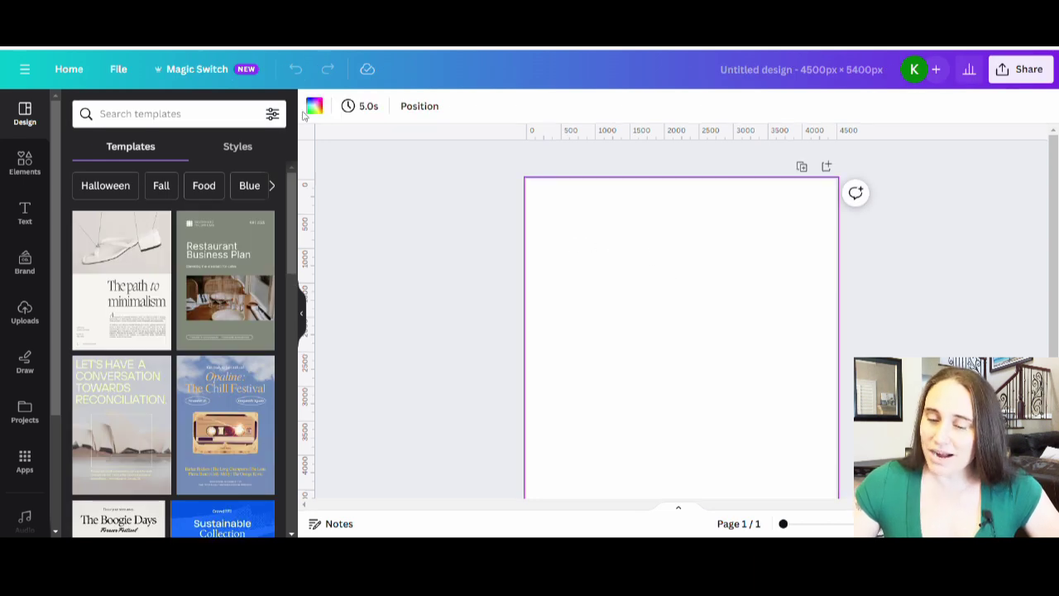
pyautogui.click(313, 106)
pyautogui.click(79, 373)
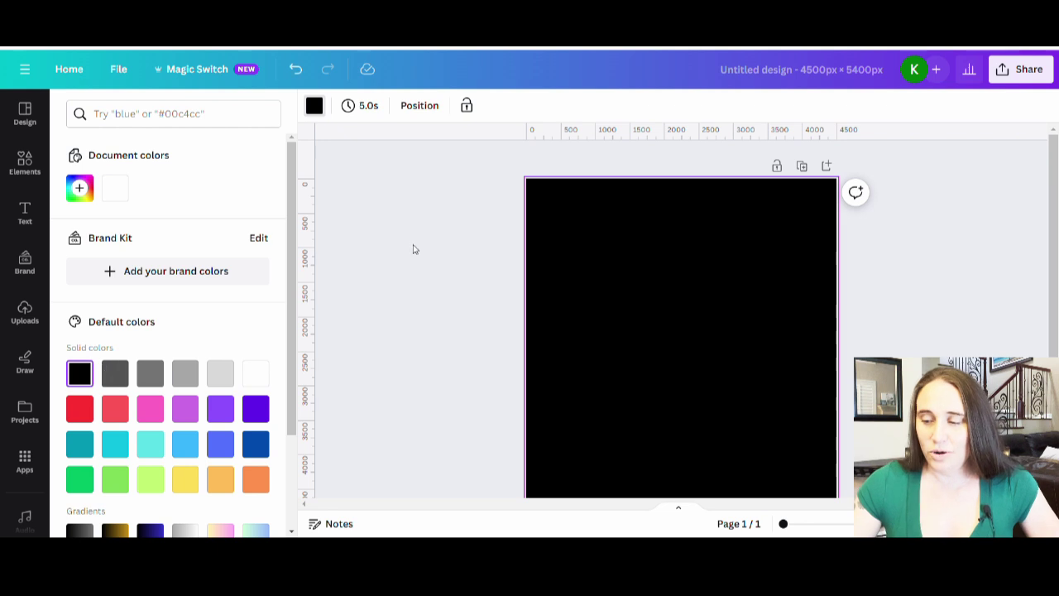
pyautogui.click(413, 249)
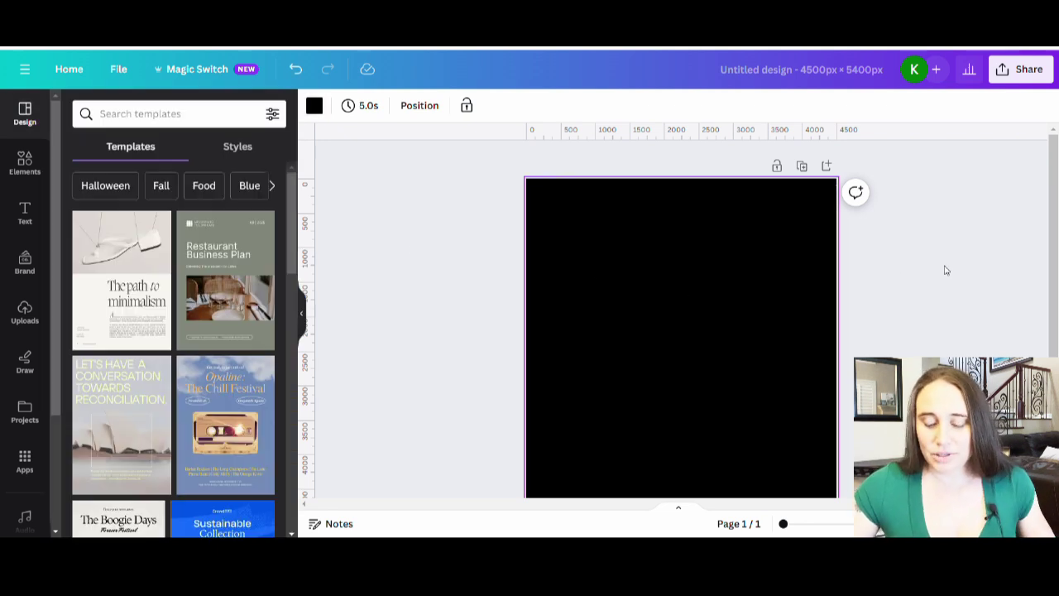
pyautogui.scroll(-1, 1054, 250)
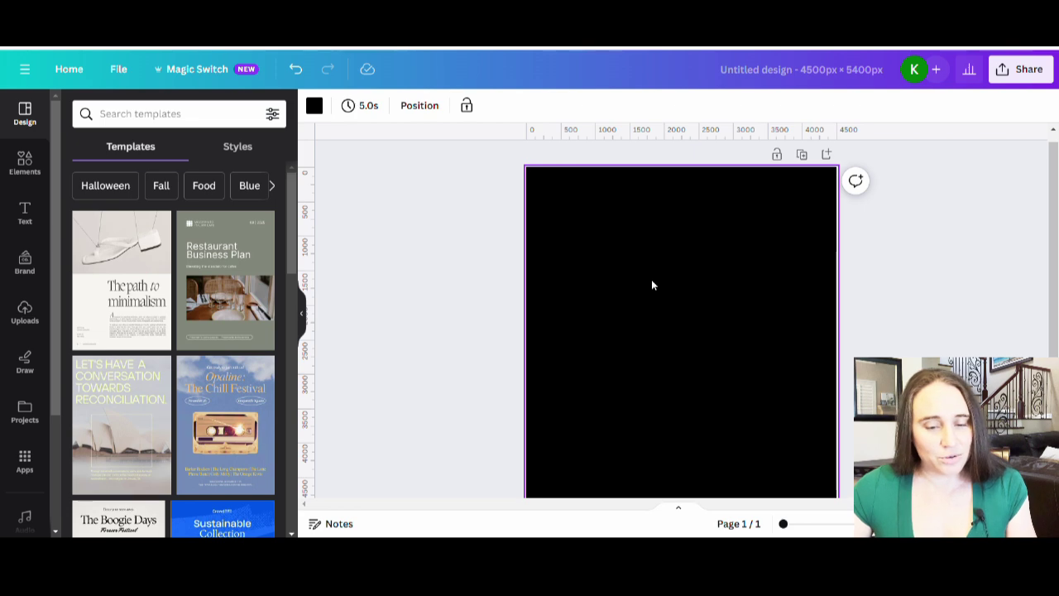
# Step: Search the elements for "peace" and show all matching graphics
pyautogui.click(25, 163)
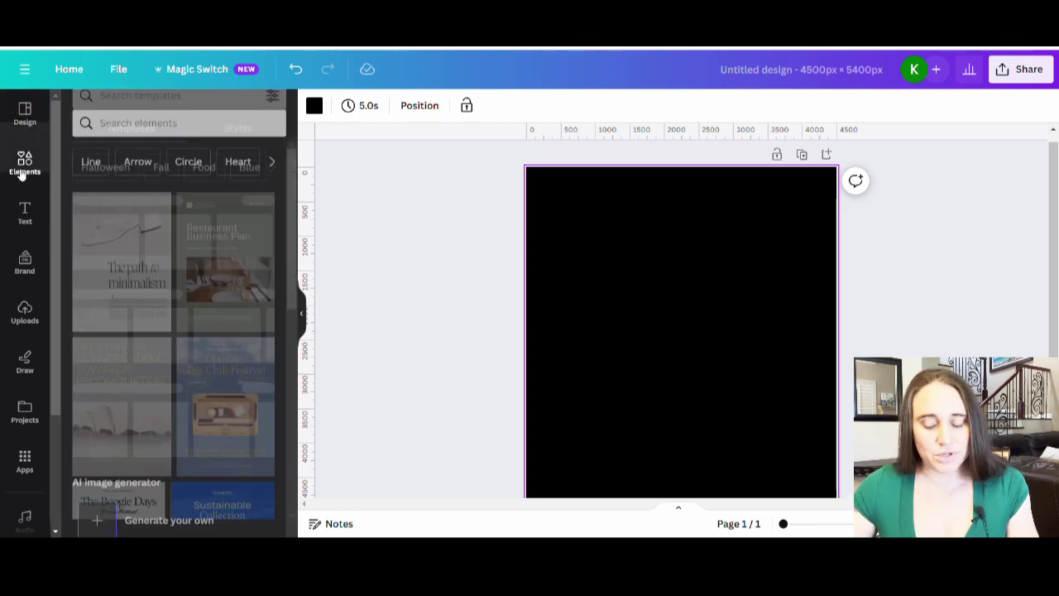
pyautogui.click(190, 116)
pyautogui.write('peace')
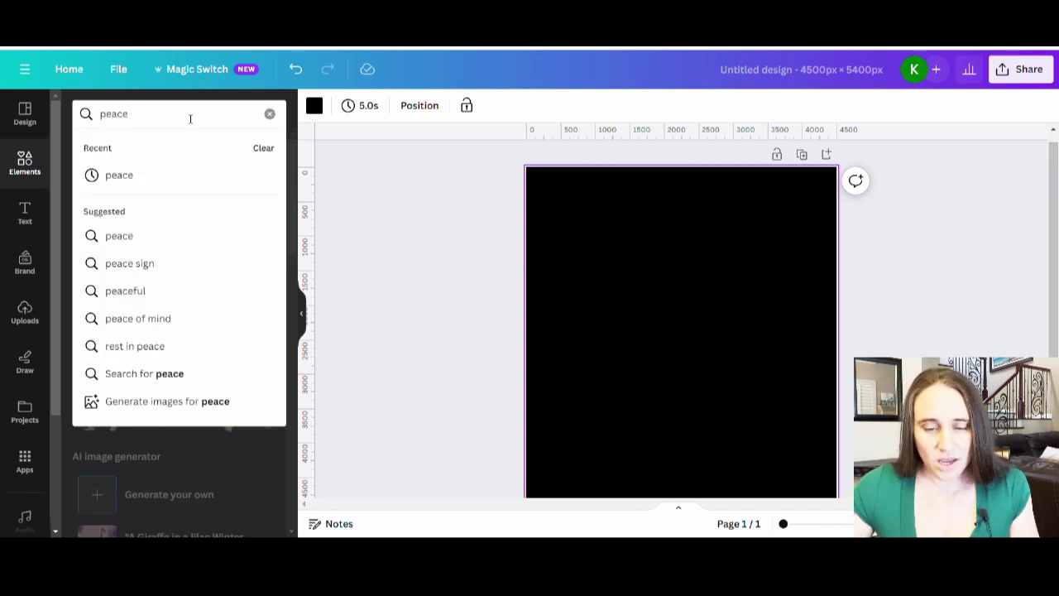
pyautogui.press('Return')
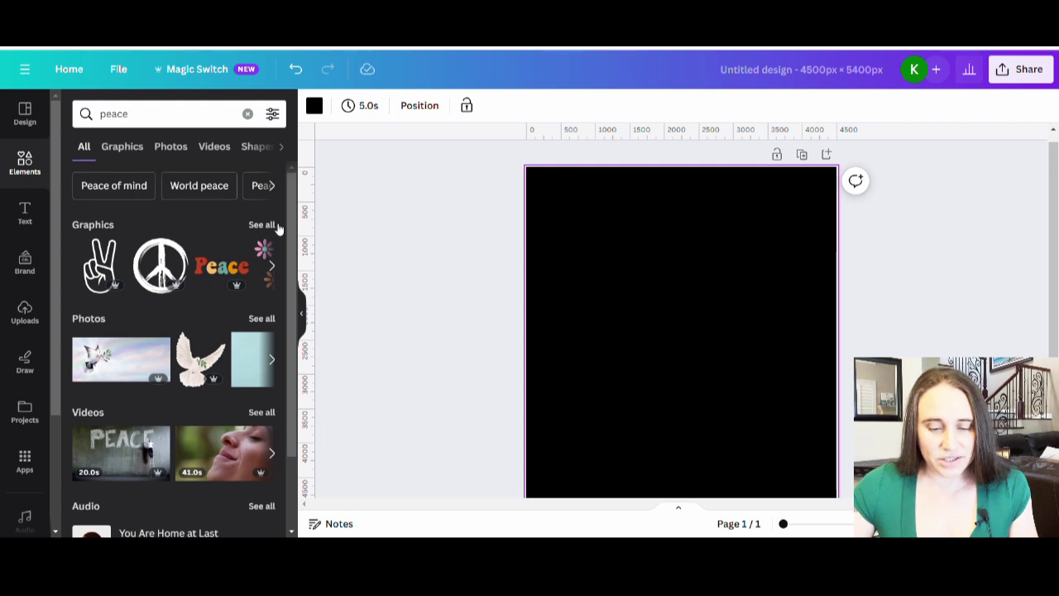
pyautogui.click(266, 224)
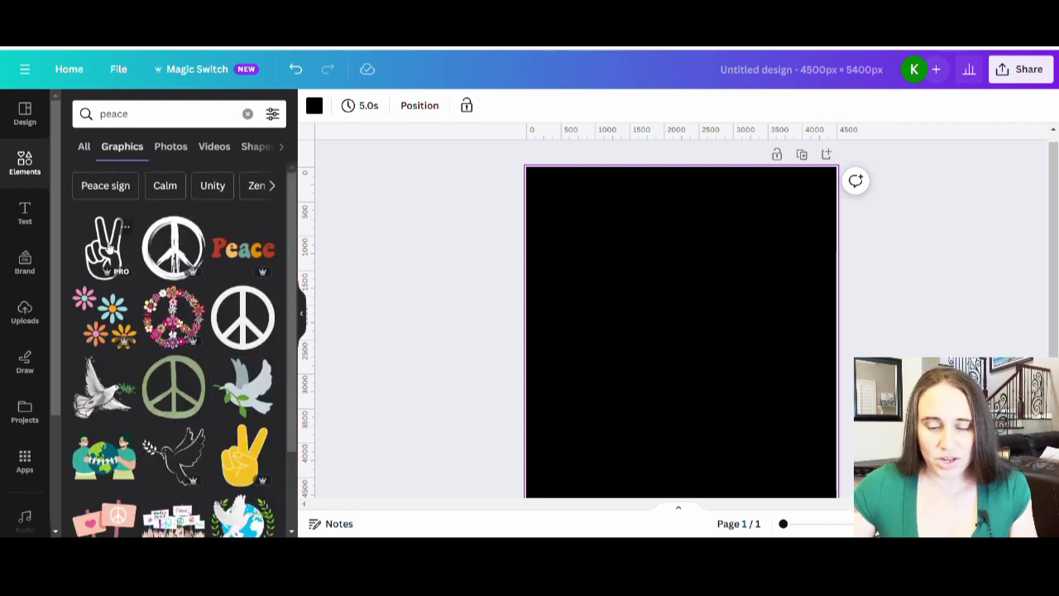
# Step: Add the plain white peace sign with even, solid lines and shrink it into the page's upper-left corner
pyautogui.click(243, 317)
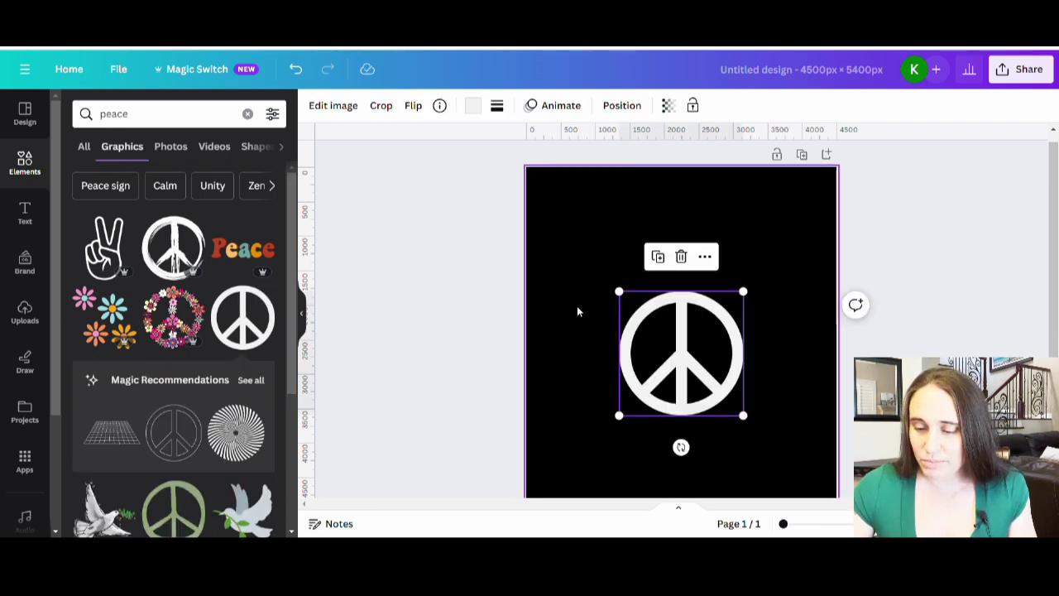
pyautogui.moveTo(742, 415); pyautogui.dragTo(623, 258)
pyautogui.click(640, 316)
# Step: Search the graphics for "love"
pyautogui.click(165, 114)
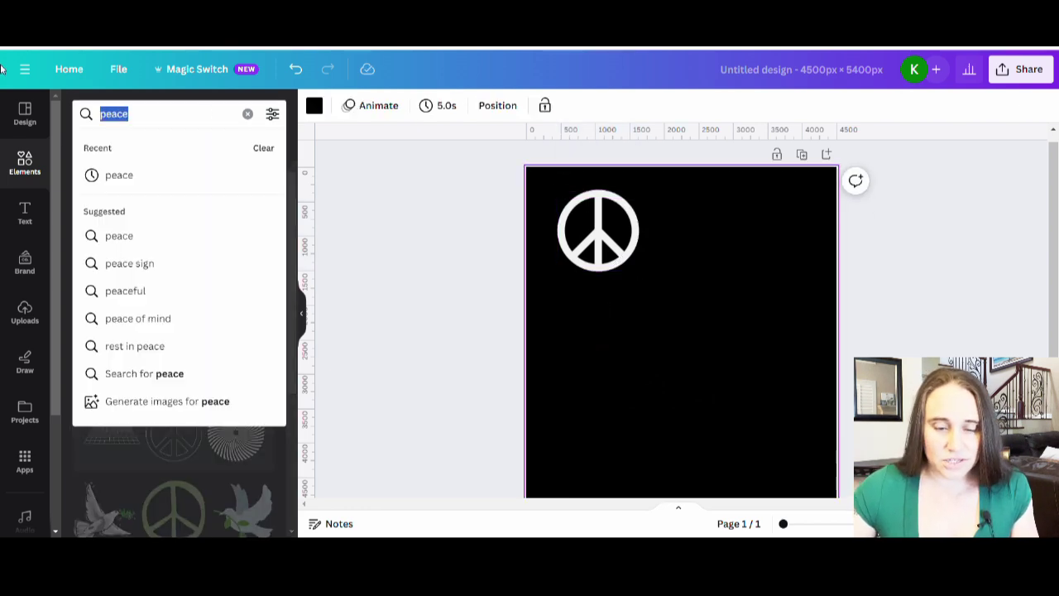
pyautogui.write('love')
pyautogui.press('Return')
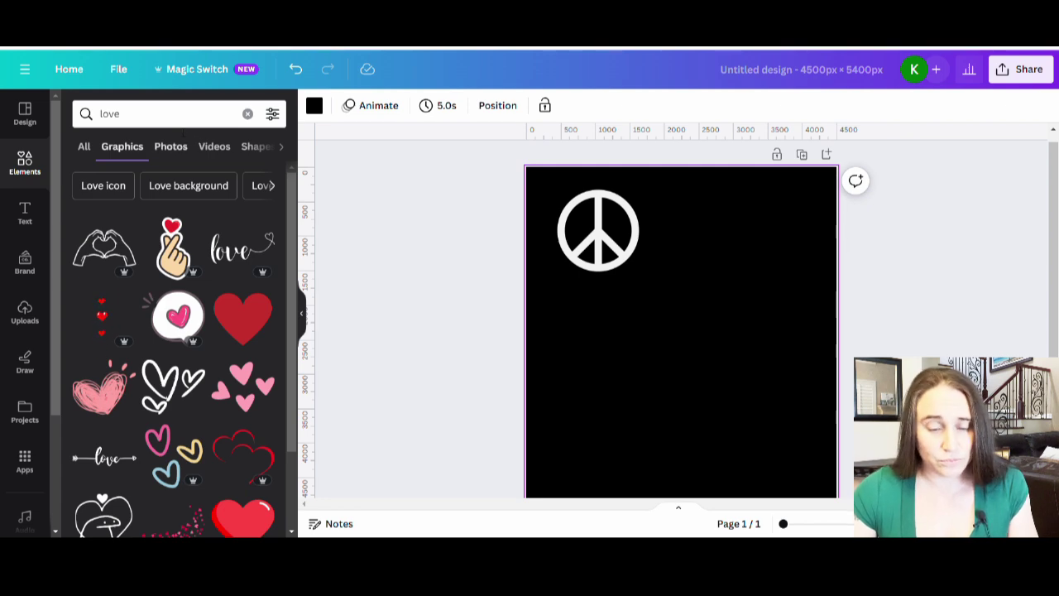
# Step: Search the graphics for "heart"
pyautogui.click(160, 114)
pyautogui.write('heart')
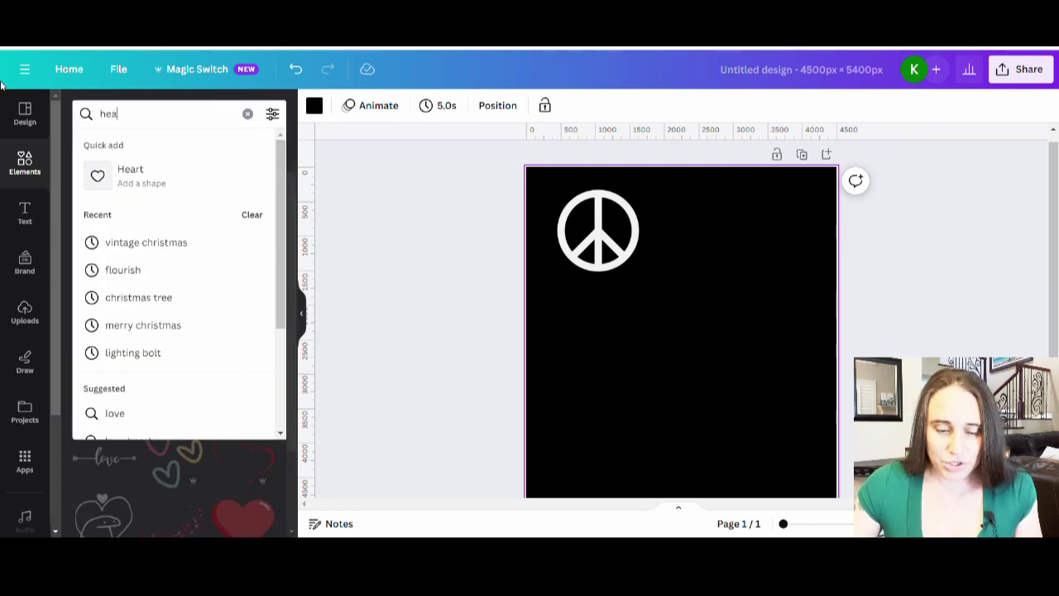
pyautogui.press('Return')
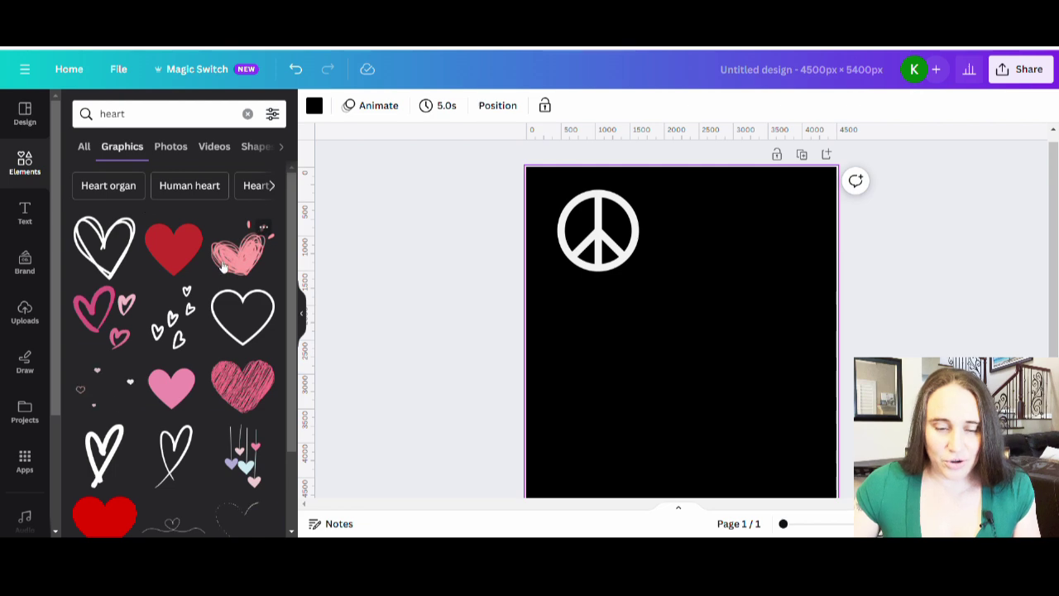
# Step: Add the red heart with the dark grey outline and place it directly right of the peace sign
pyautogui.scroll(-3, 196, 248)
pyautogui.scroll(-2, 153, 300)
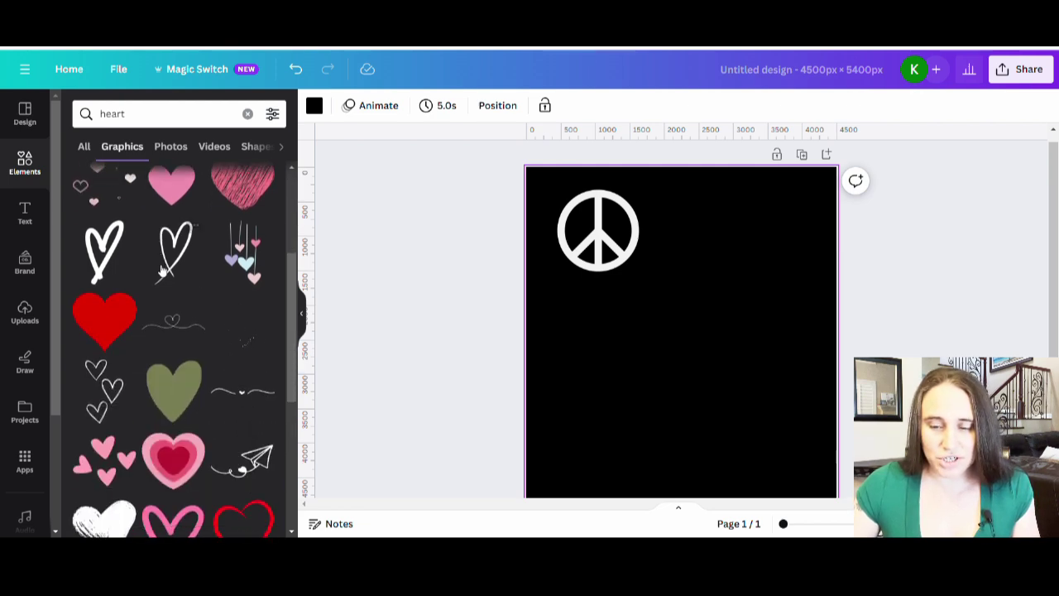
pyautogui.scroll(-3, 166, 311)
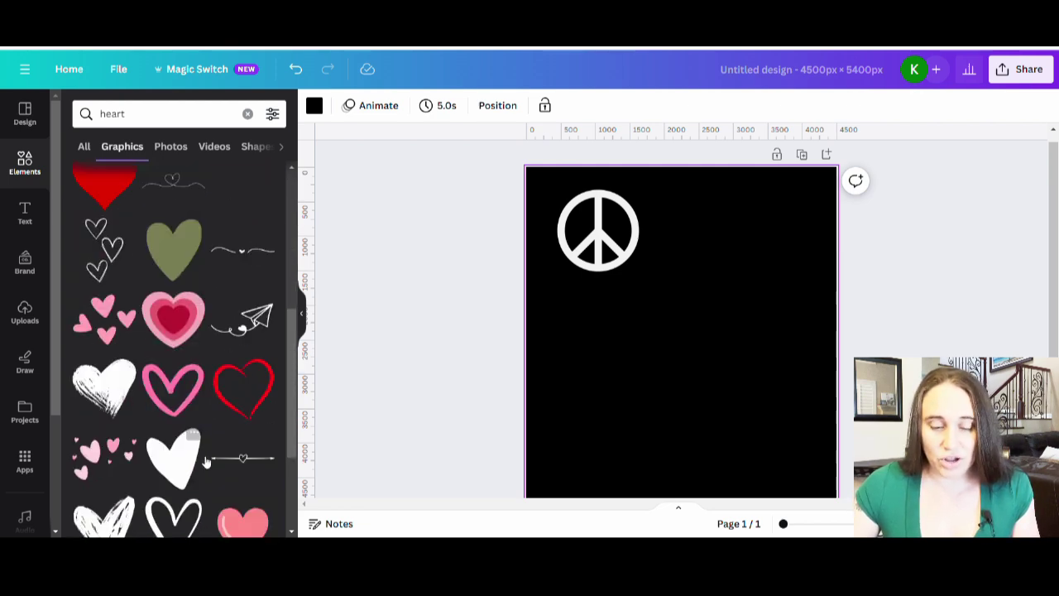
pyautogui.scroll(-3, 206, 461)
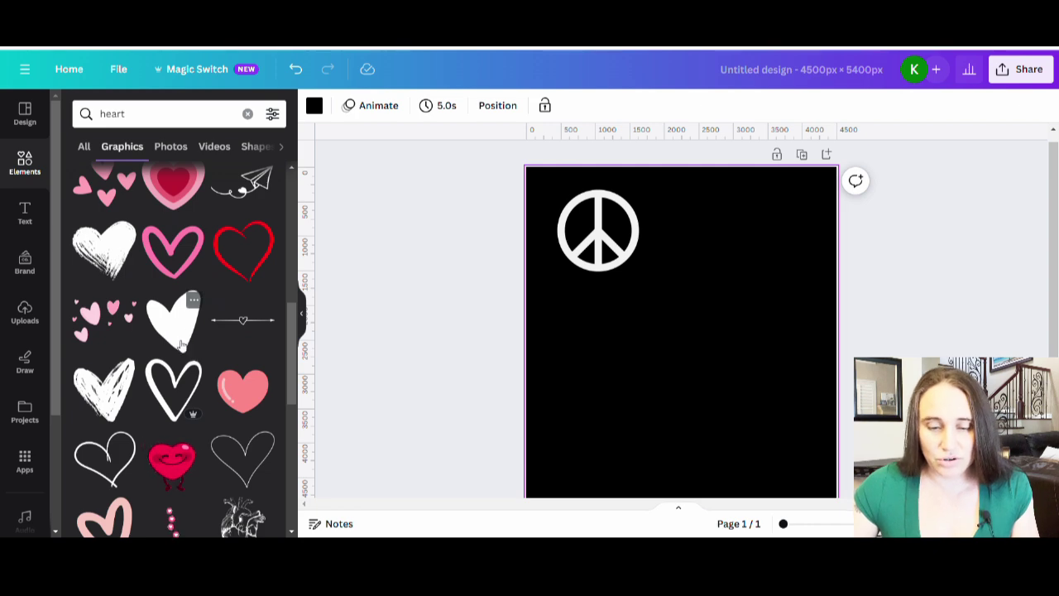
pyautogui.scroll(-4, 179, 352)
pyautogui.scroll(-1, 176, 362)
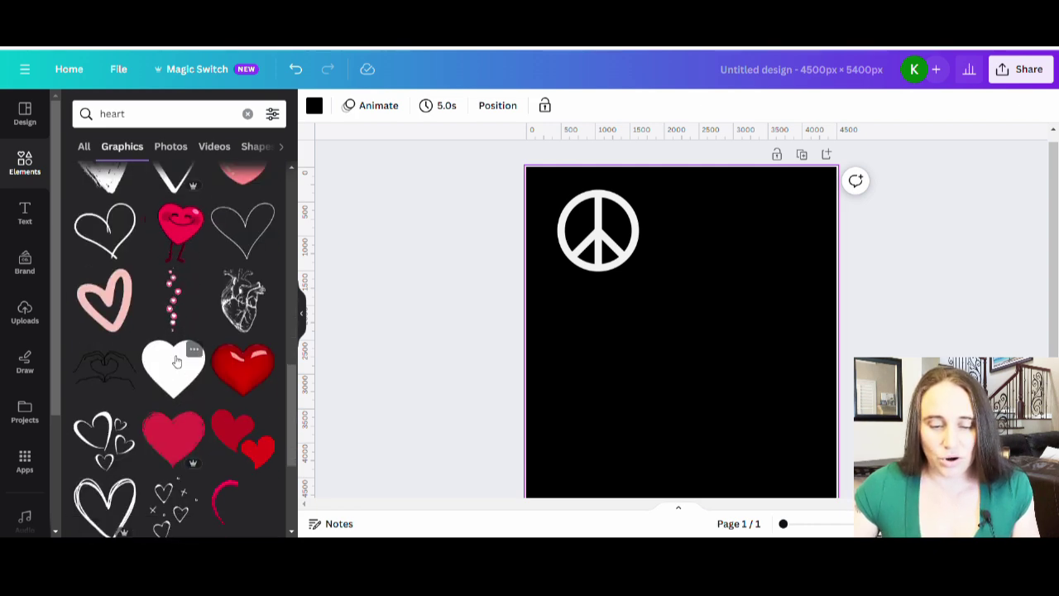
pyautogui.scroll(-4, 176, 362)
pyautogui.scroll(-3, 209, 295)
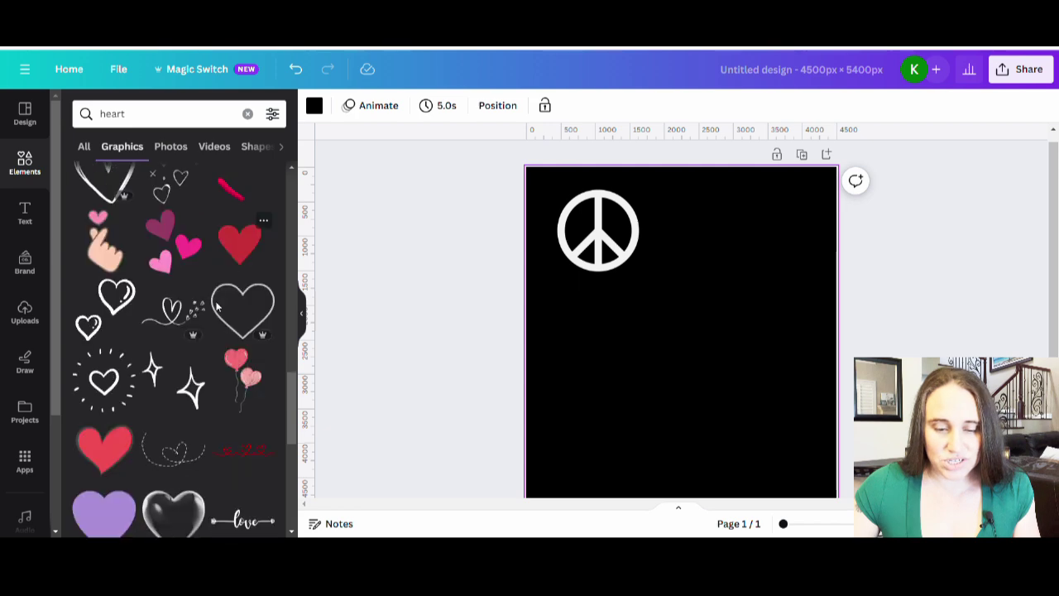
pyautogui.scroll(-3, 122, 339)
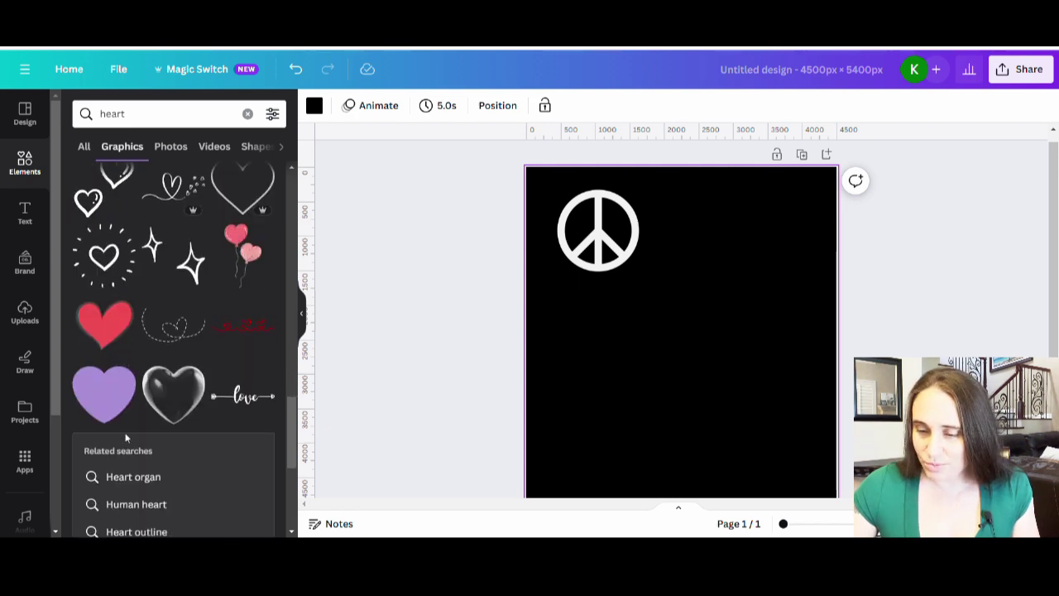
pyautogui.click(122, 339)
pyautogui.moveTo(707, 361); pyautogui.dragTo(711, 272)
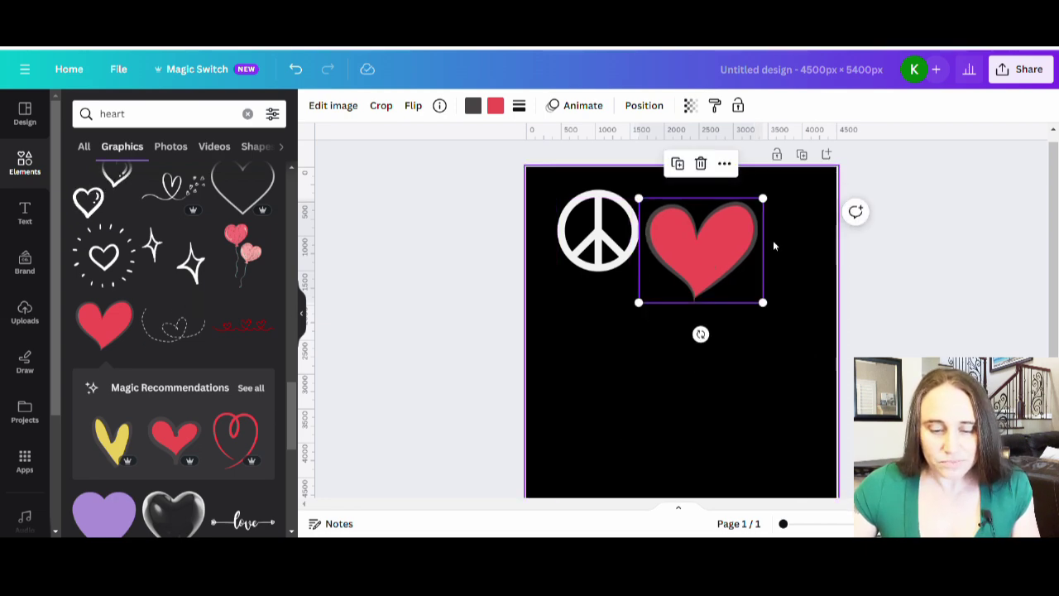
pyautogui.scroll(-5, 153, 277)
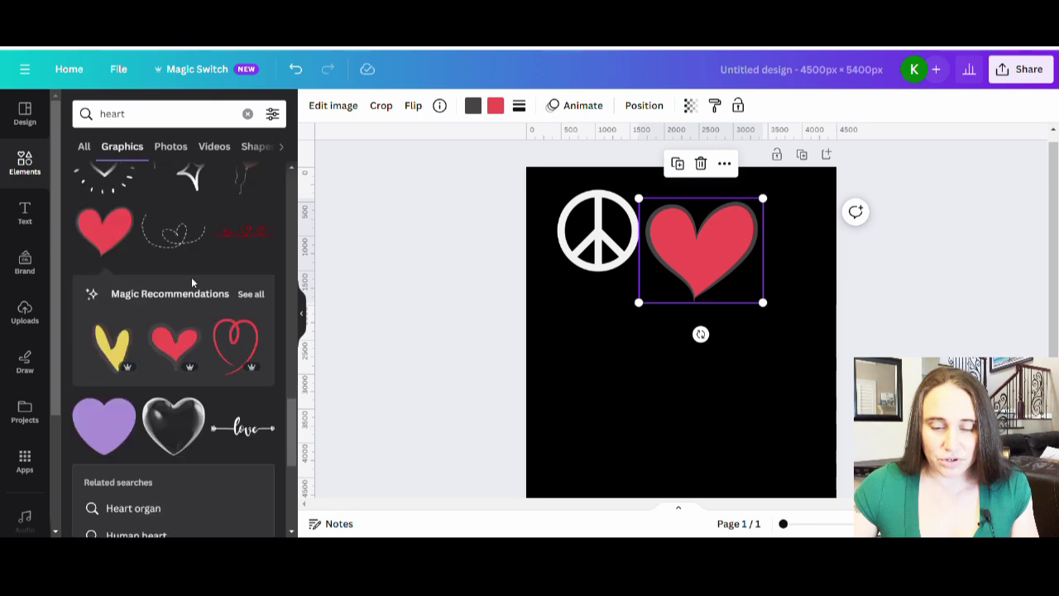
pyautogui.scroll(-2, 205, 337)
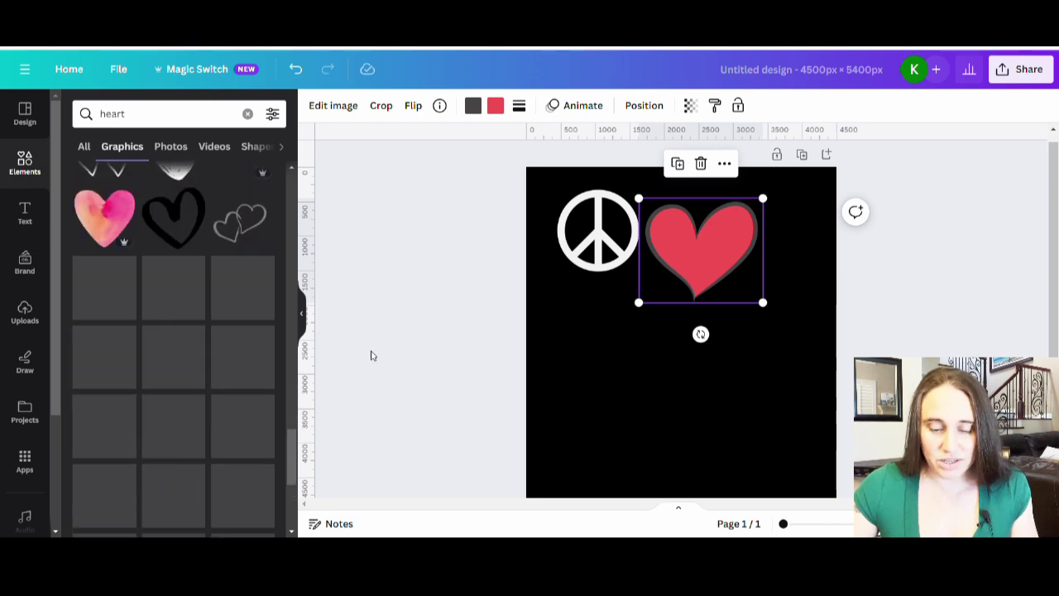
pyautogui.scroll(-1, 194, 418)
pyautogui.scroll(-3, 194, 418)
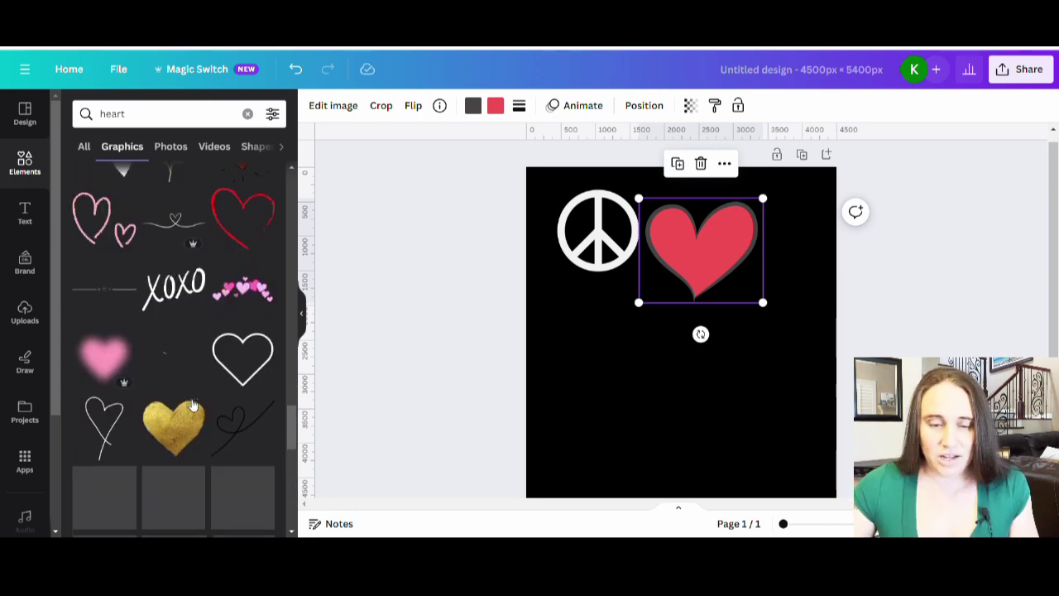
# Step: Search the graphics for "christmas tree"
pyautogui.click(163, 117)
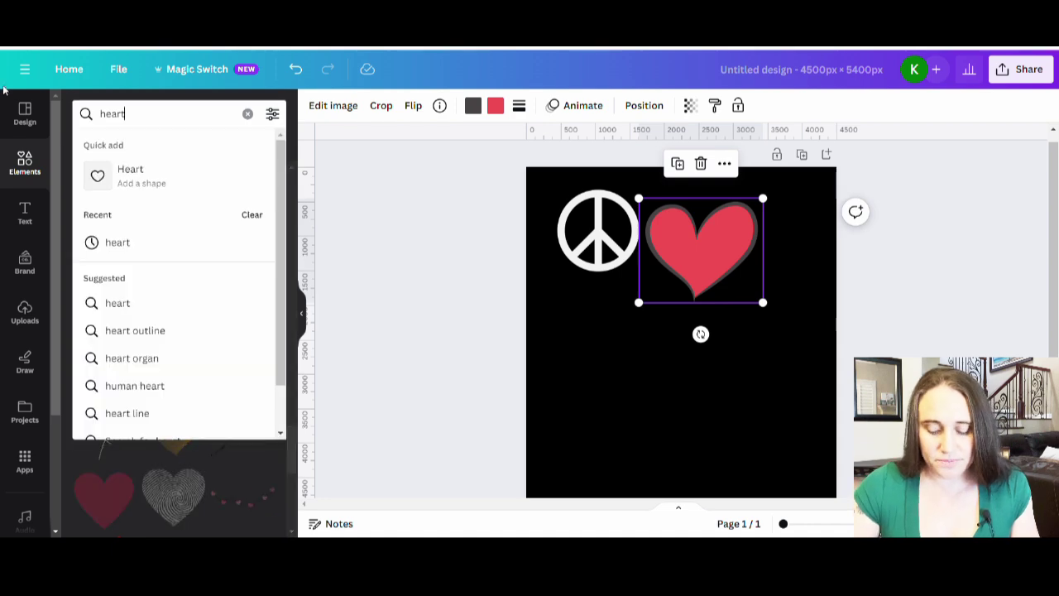
pyautogui.click(89, 115)
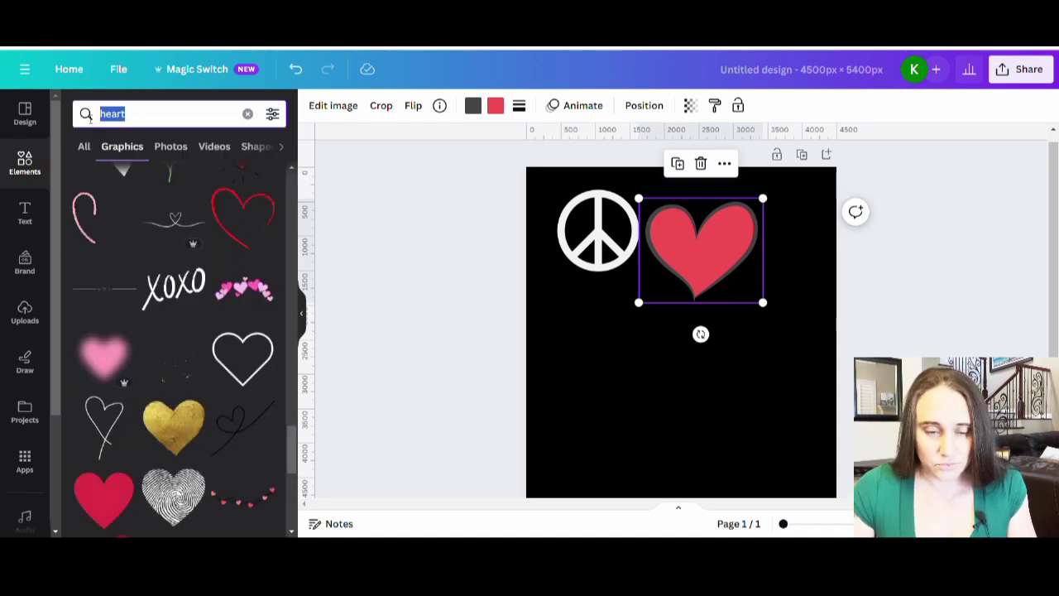
pyautogui.write('christmas tree')
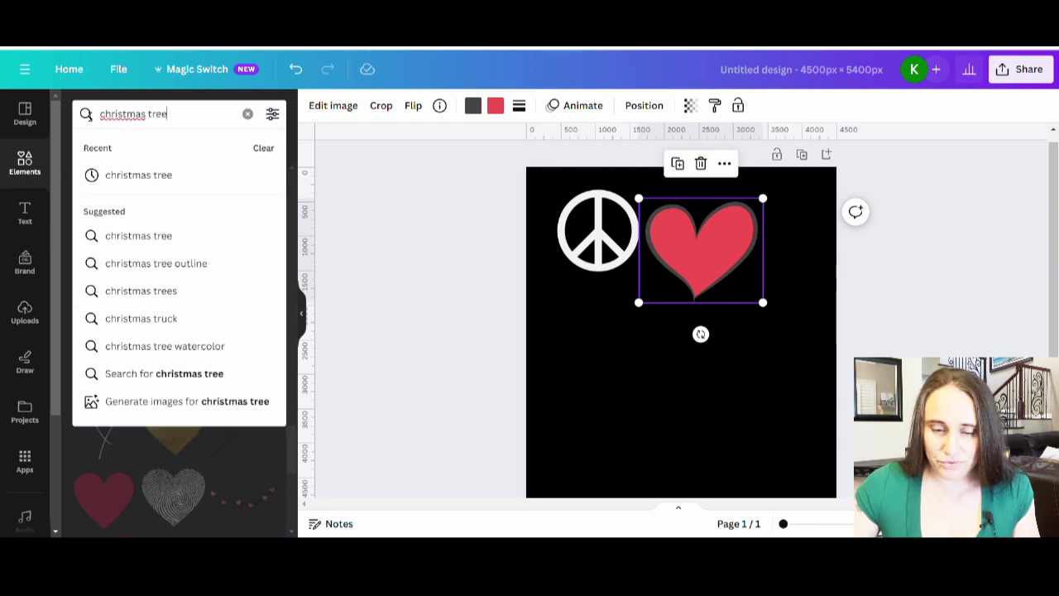
pyautogui.press('Return')
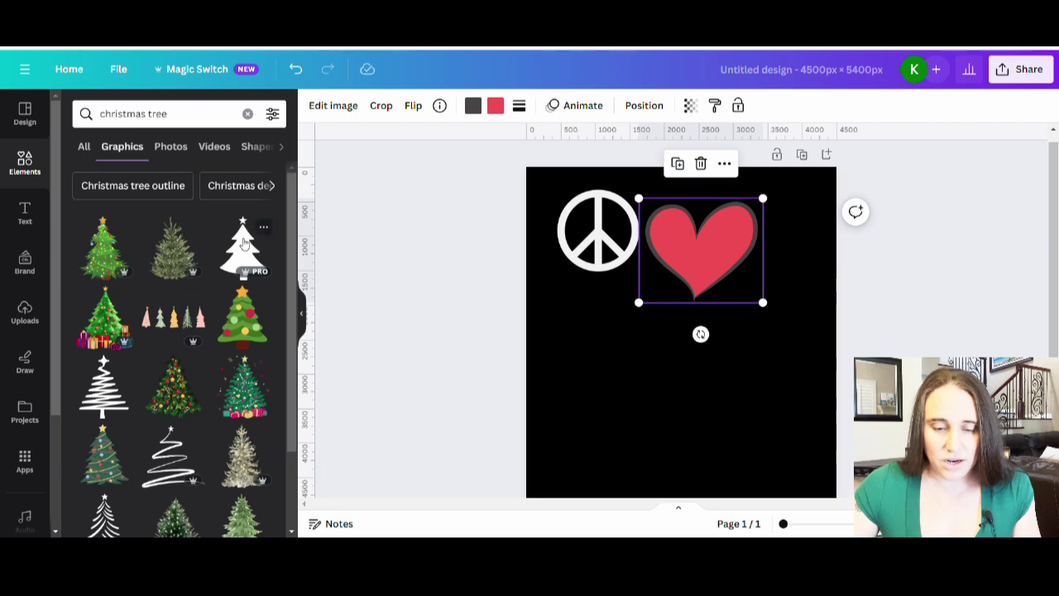
# Step: Add the cream Christmas tree with coloured dots and move it to the page's upper-right corner, overlapping the heart
pyautogui.scroll(-10, 206, 265)
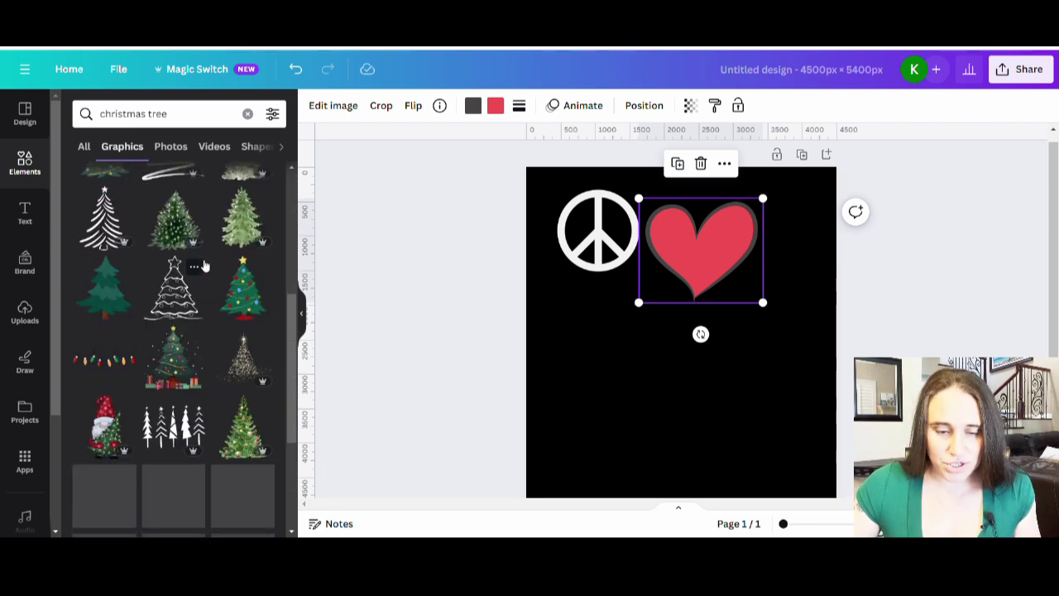
pyautogui.scroll(-10, 215, 330)
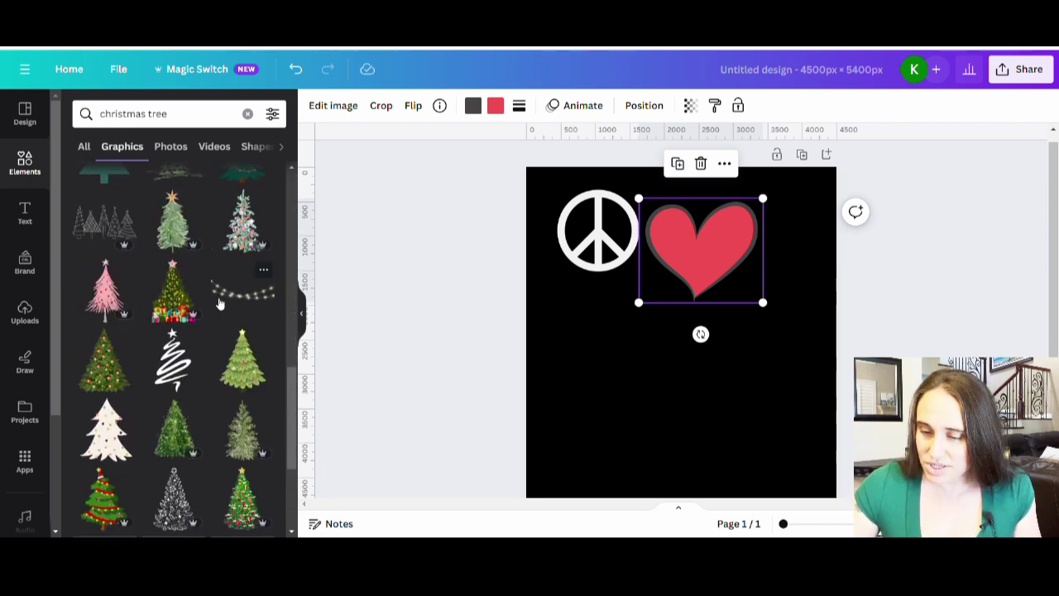
pyautogui.click(105, 306)
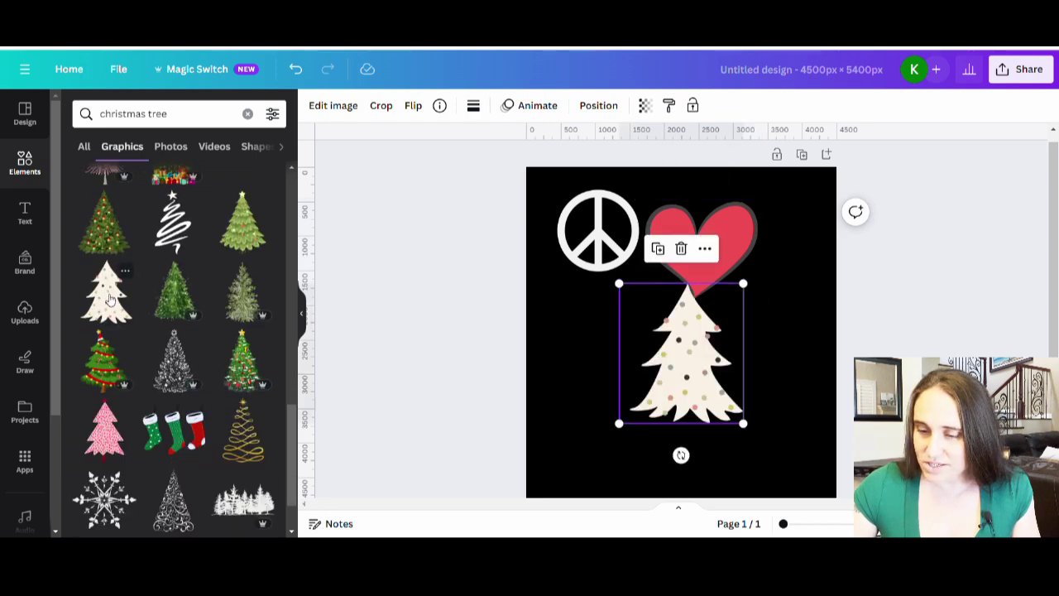
pyautogui.moveTo(688, 379); pyautogui.dragTo(769, 285)
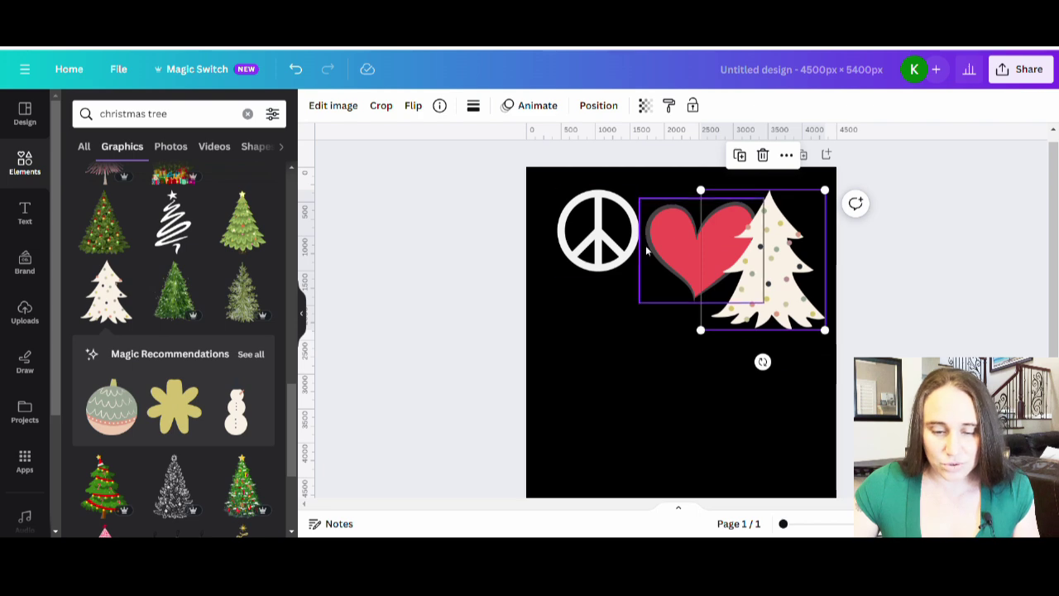
# Step: Try the graphic of three Christmas trees in green plaid, leopard and red plaid on the page, and remove it
pyautogui.scroll(-3, 25, 314)
pyautogui.scroll(-3, 172, 318)
pyautogui.scroll(-6, 172, 319)
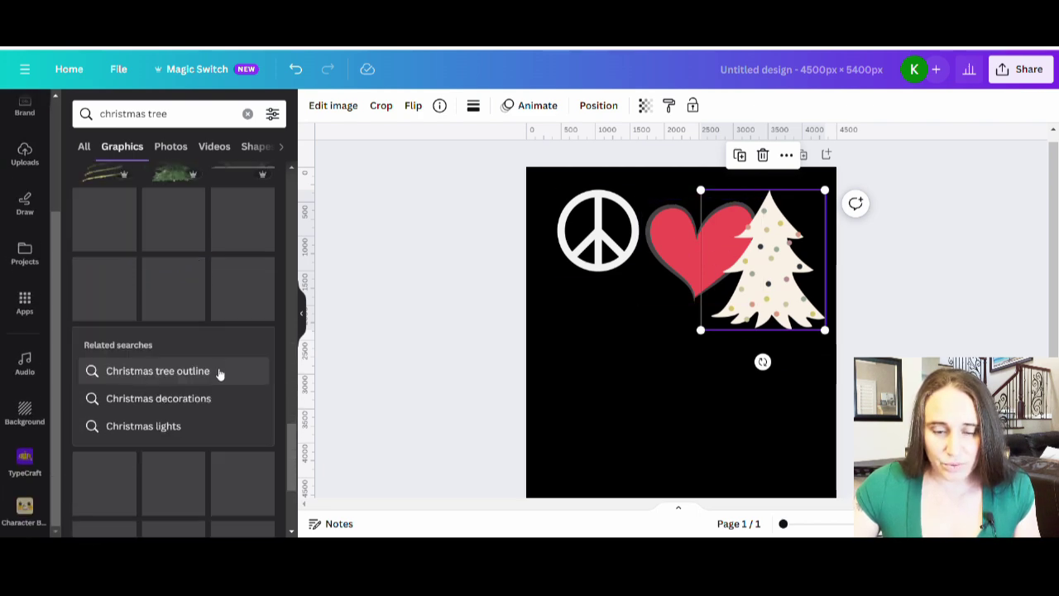
pyautogui.scroll(-5, 215, 368)
pyautogui.scroll(-5, 205, 358)
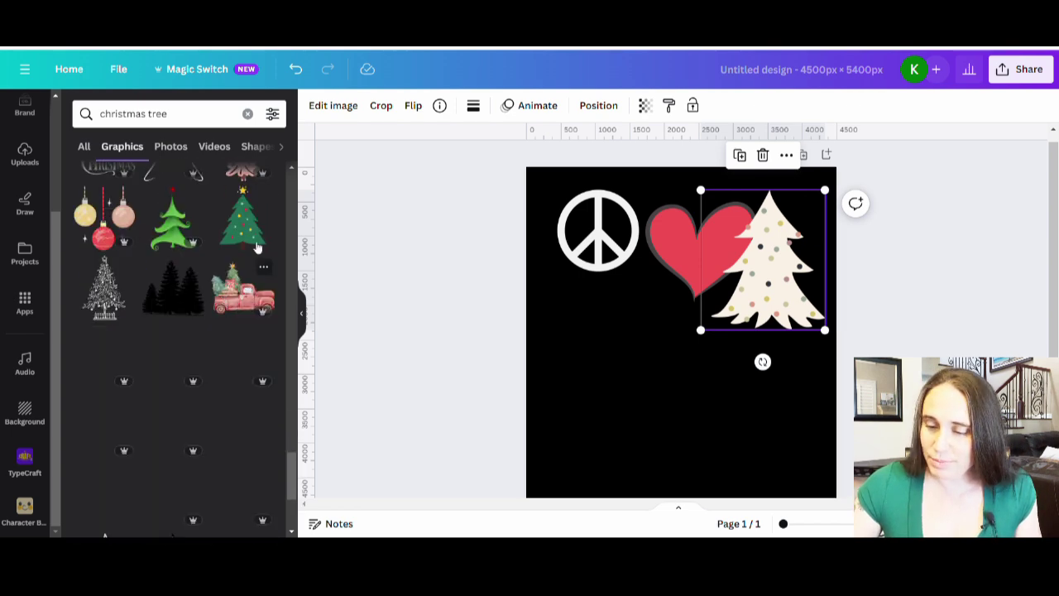
pyautogui.scroll(-5, 191, 348)
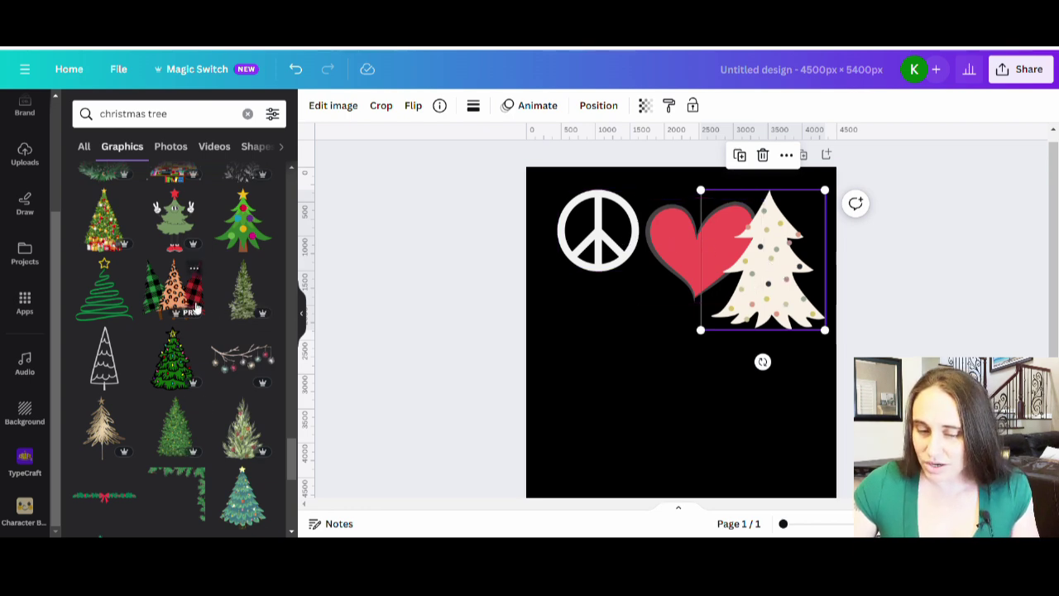
pyautogui.click(168, 299)
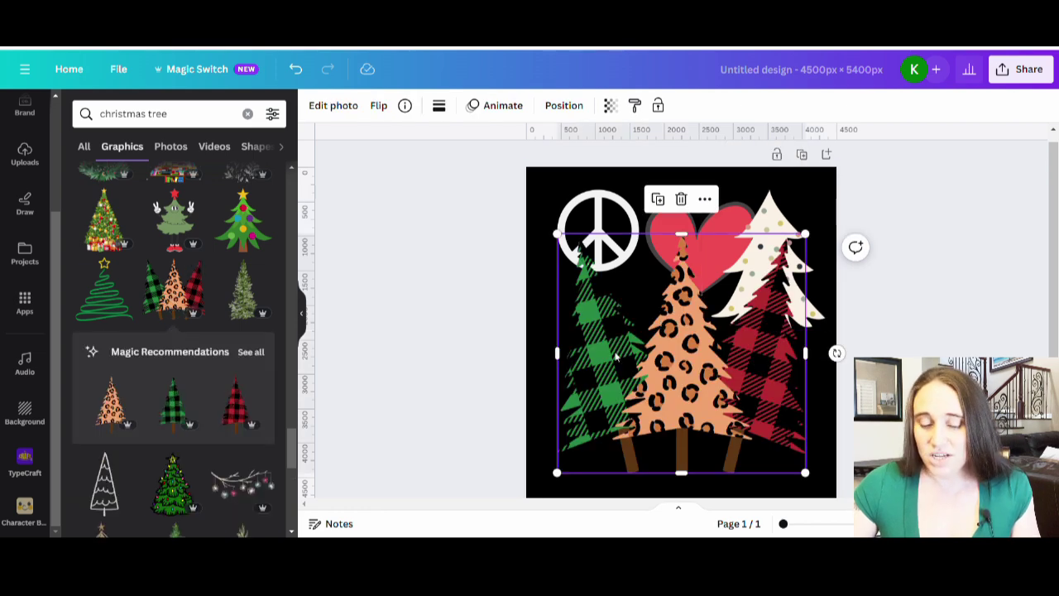
pyautogui.moveTo(661, 385); pyautogui.dragTo(677, 368)
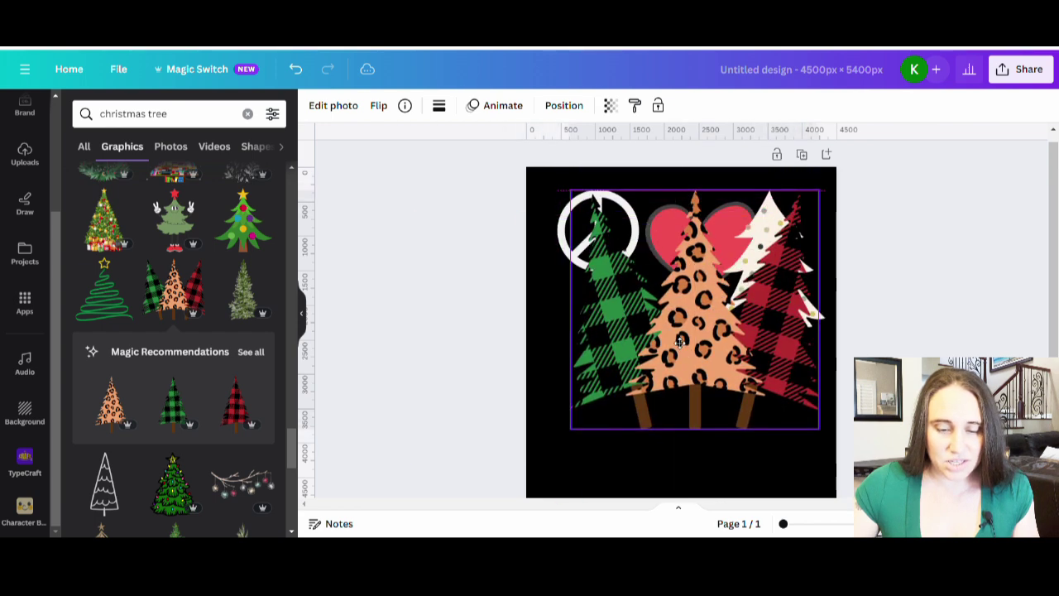
pyautogui.press('Delete')
pyautogui.scroll(-3, 151, 327)
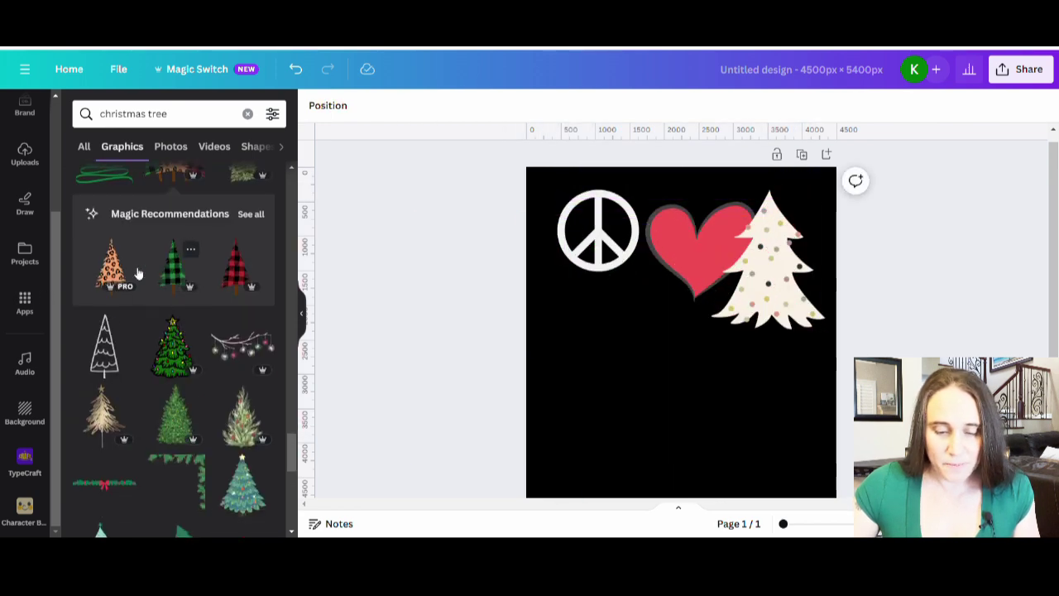
pyautogui.scroll(-6, 183, 331)
pyautogui.scroll(-9, 183, 331)
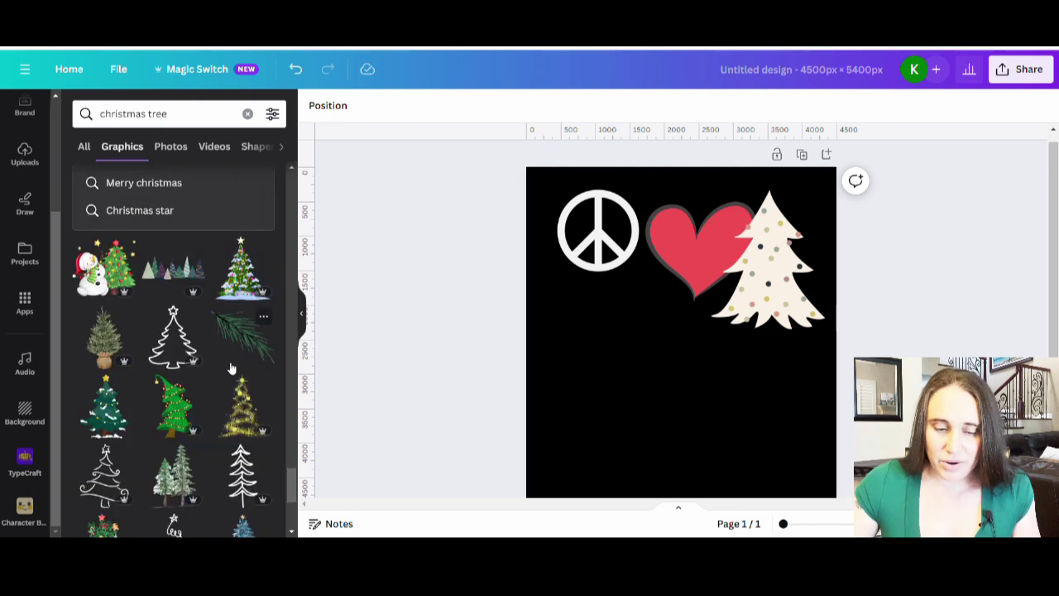
pyautogui.scroll(-5, 207, 356)
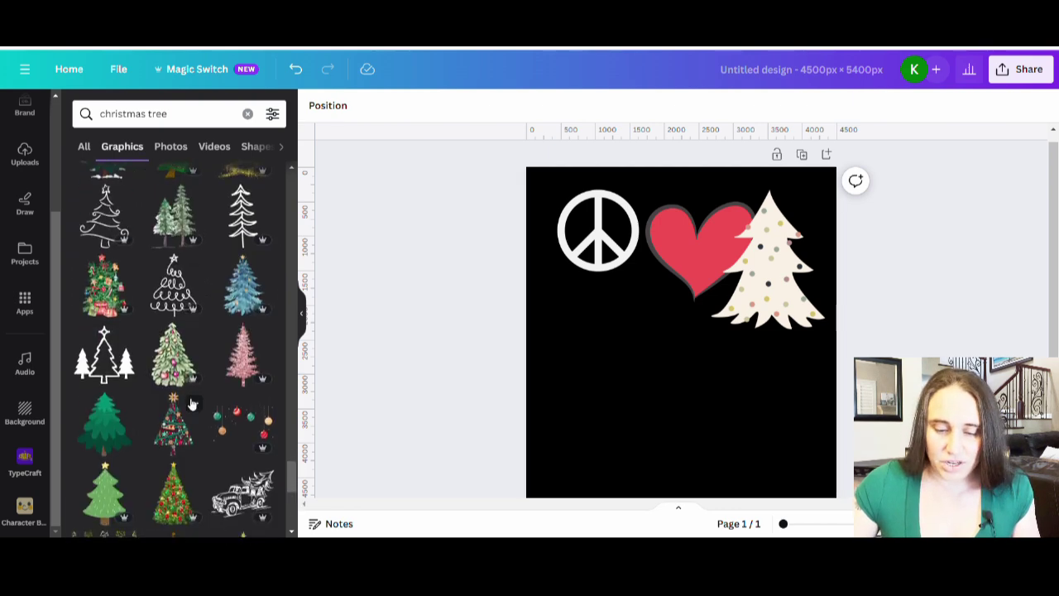
pyautogui.scroll(-3, 197, 398)
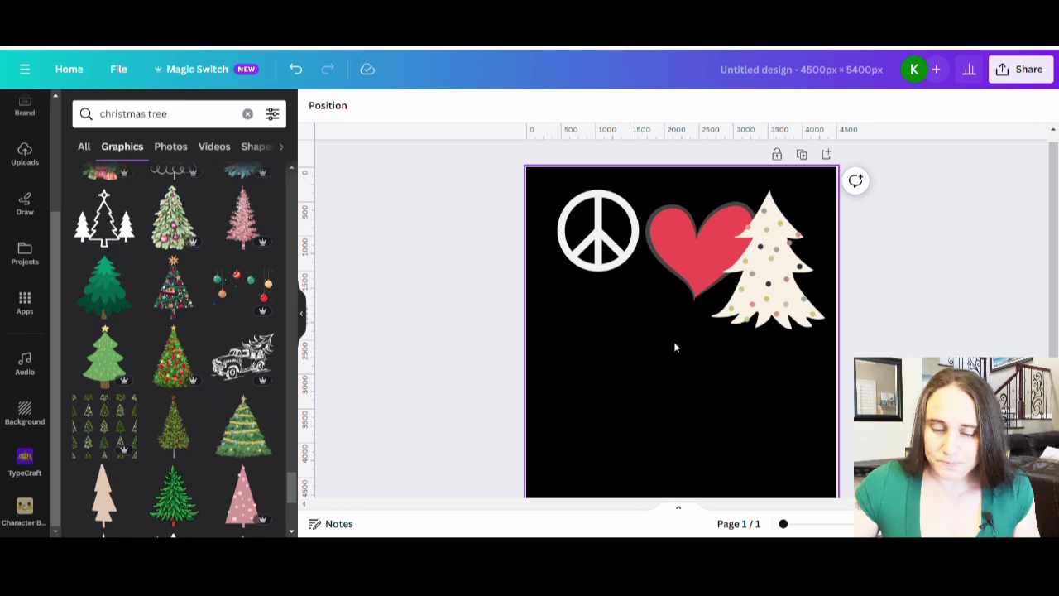
pyautogui.click(619, 372)
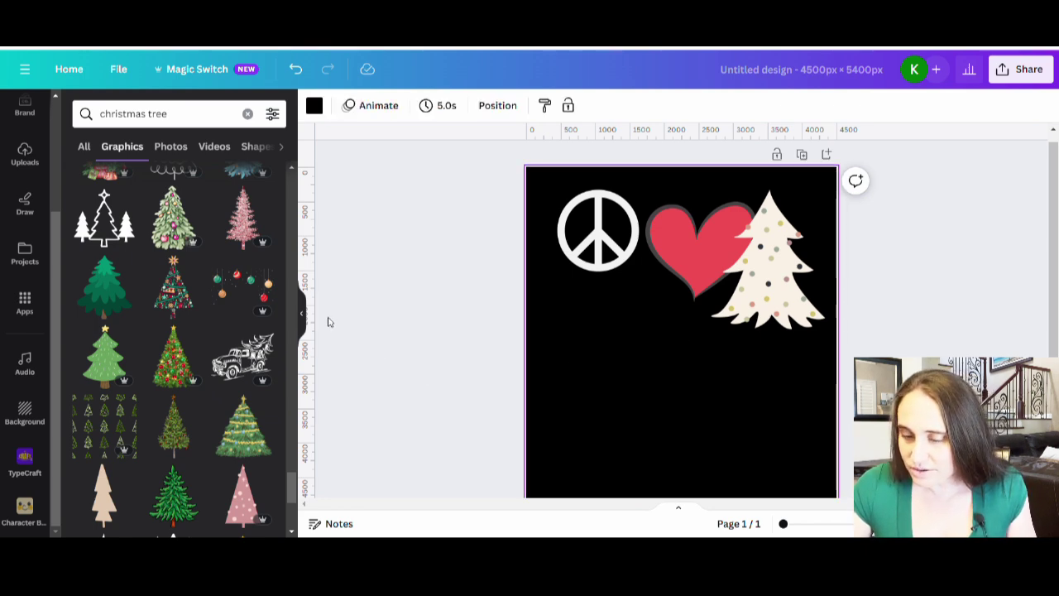
# Step: Move the peace sign closer to the page's upper-left corner, and shrink the heart and place it beside the sign
pyautogui.moveTo(583, 265)
pyautogui.mouseDown()
pyautogui.moveTo(577, 254)
pyautogui.moveTo(566, 259)
pyautogui.mouseUp()
pyautogui.click(697, 269)
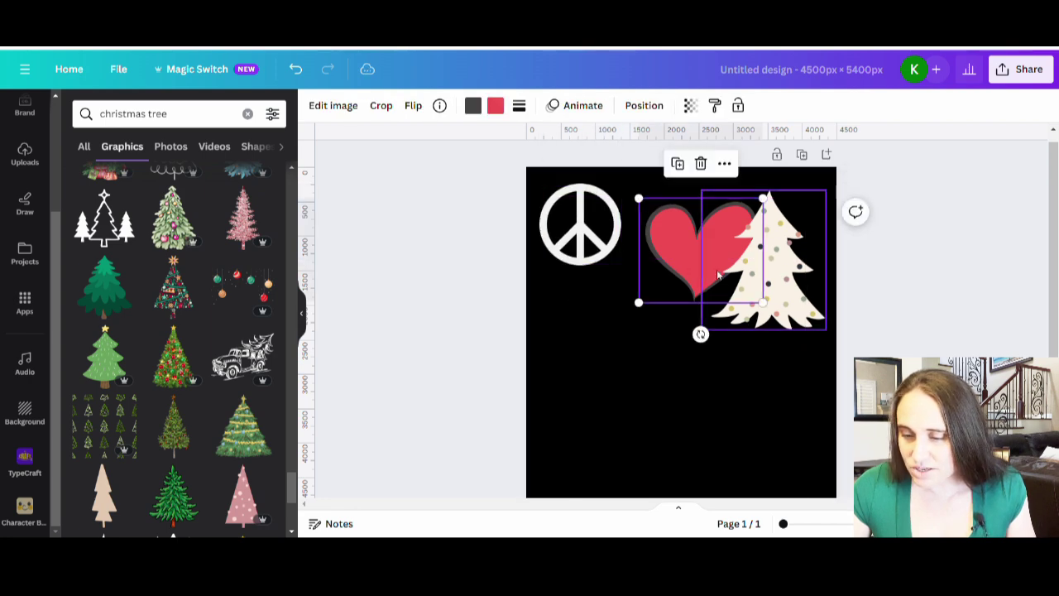
pyautogui.moveTo(763, 301); pyautogui.dragTo(719, 263)
pyautogui.moveTo(683, 243); pyautogui.dragTo(676, 233)
# Step: Shrink the cream Christmas tree to about the heart's height and place it to the right of the heart
pyautogui.click(765, 273)
pyautogui.moveTo(709, 331); pyautogui.dragTo(752, 273)
pyautogui.moveTo(802, 241)
pyautogui.mouseDown()
pyautogui.moveTo(771, 242)
pyautogui.moveTo(784, 242)
pyautogui.mouseUp()
# Step: Enlarge the heart and the Christmas tree so both match the peace sign's height and top edge
pyautogui.click(691, 240)
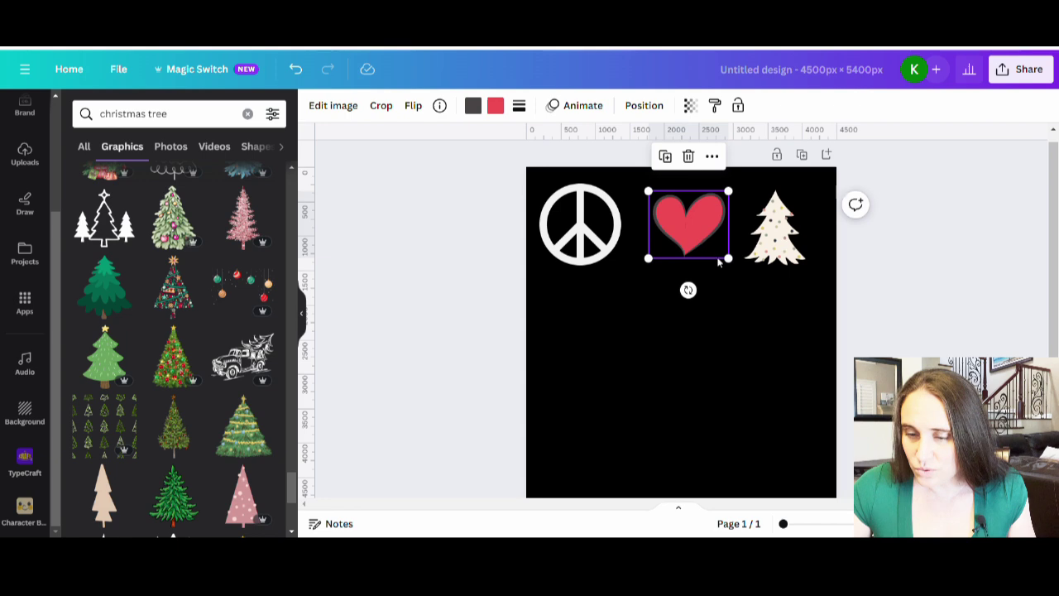
pyautogui.moveTo(724, 261); pyautogui.dragTo(739, 272)
pyautogui.moveTo(738, 191); pyautogui.dragTo(810, 184)
pyautogui.click(774, 227)
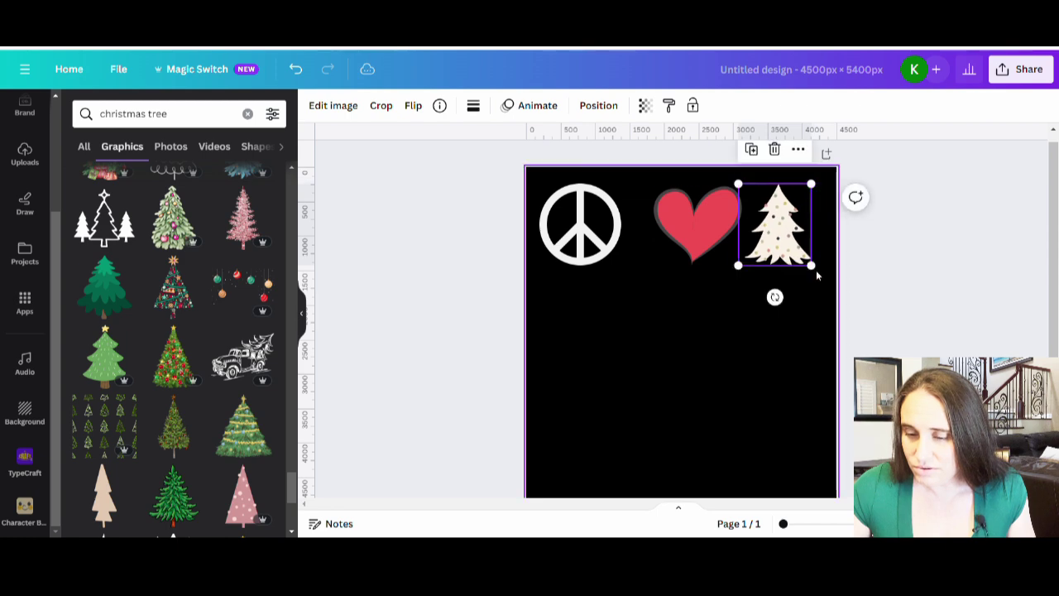
pyautogui.moveTo(819, 276); pyautogui.dragTo(815, 268)
pyautogui.click(659, 257)
pyautogui.click(658, 242)
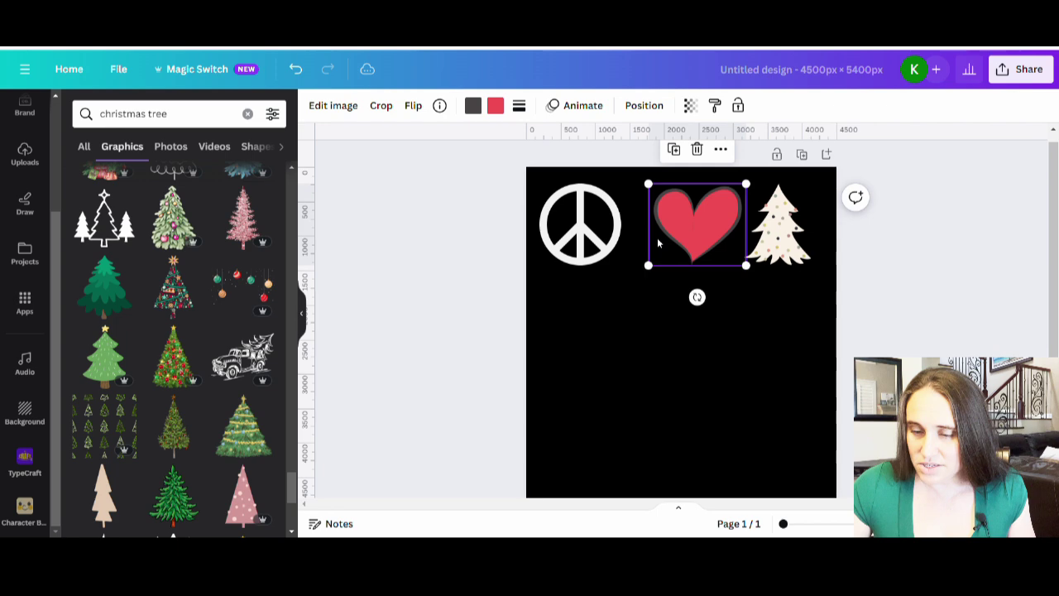
# Step: Space the peace sign, heart and Christmas tree evenly in one row across the top of the page
pyautogui.moveTo(782, 225); pyautogui.dragTo(767, 225)
pyautogui.moveTo(606, 253); pyautogui.dragTo(618, 253)
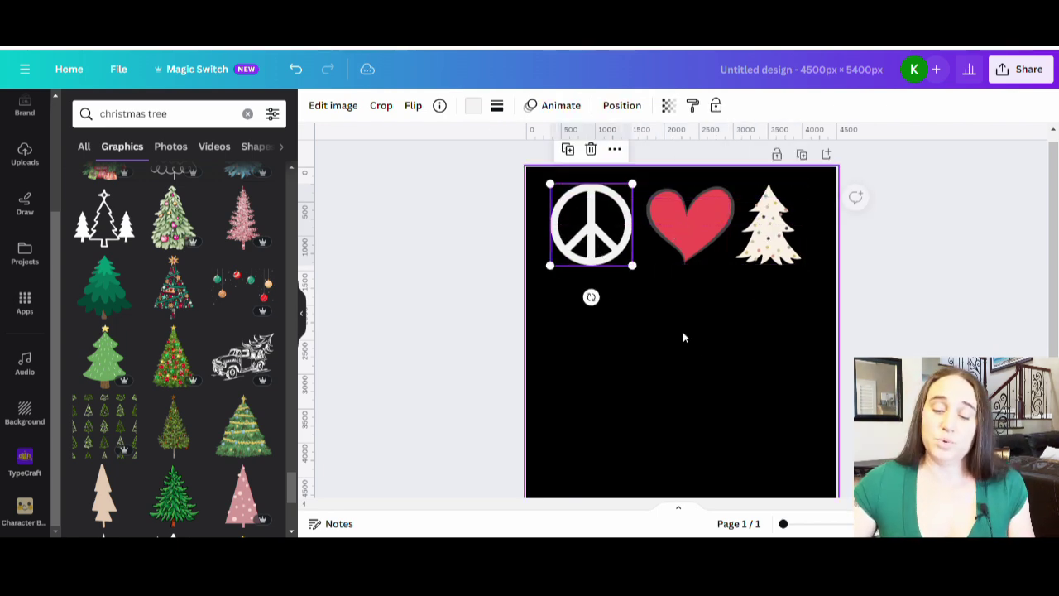
pyautogui.click(747, 369)
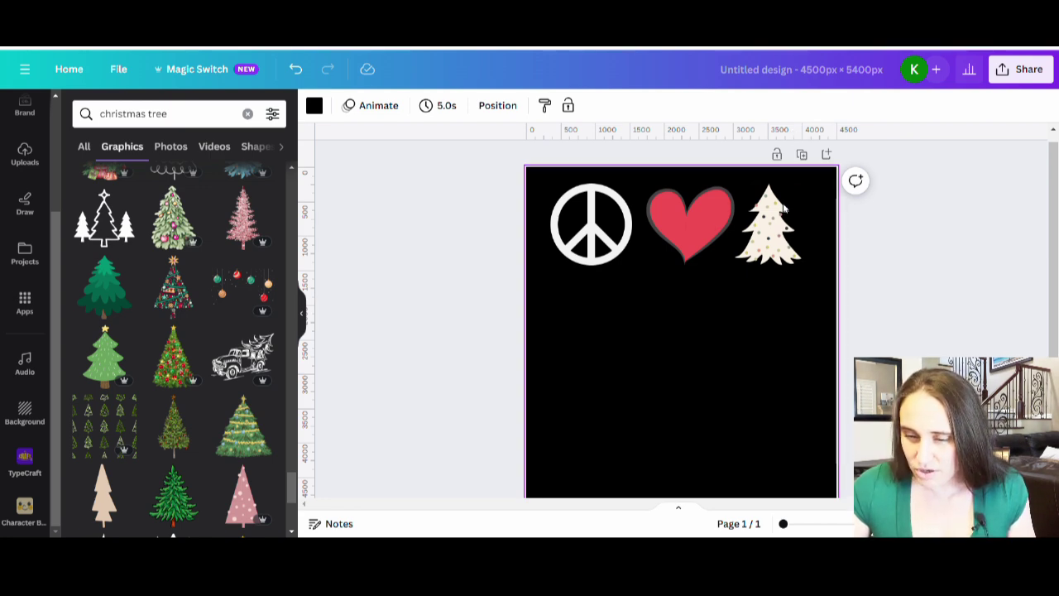
pyautogui.moveTo(783, 208); pyautogui.dragTo(796, 209)
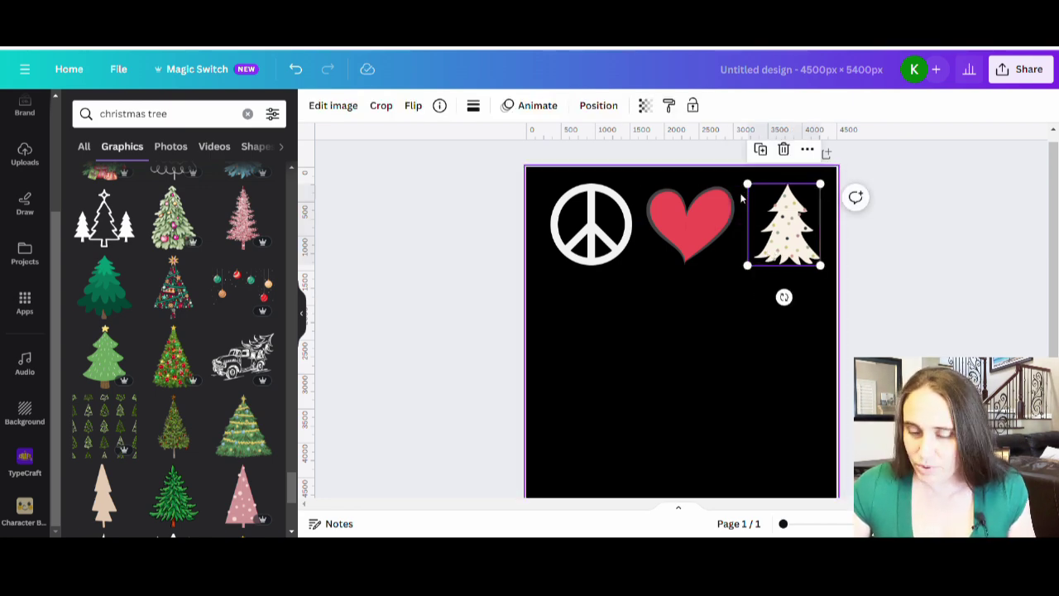
pyautogui.moveTo(595, 248); pyautogui.dragTo(590, 248)
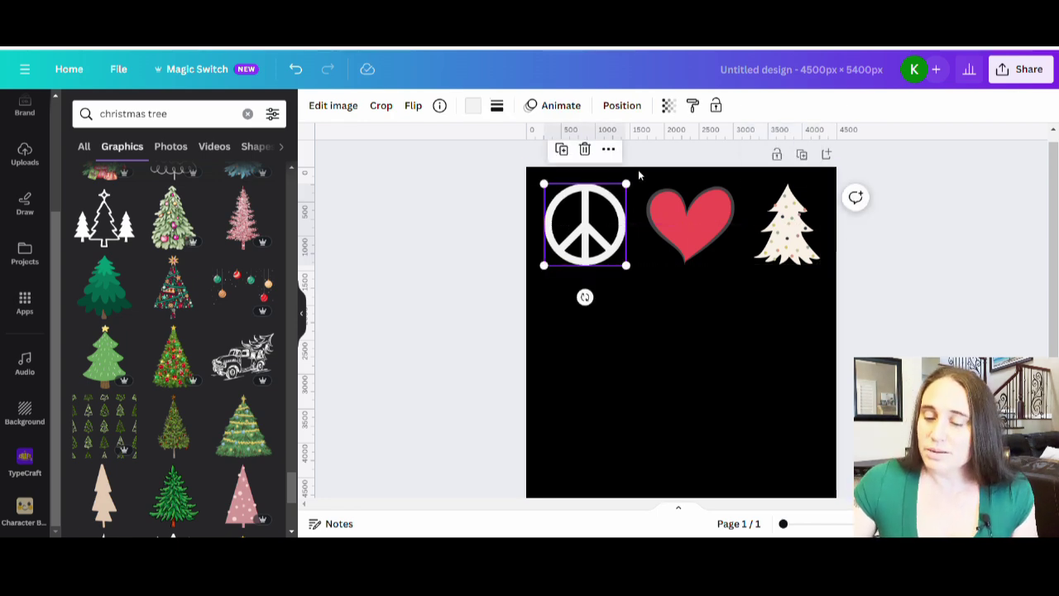
pyautogui.click(659, 372)
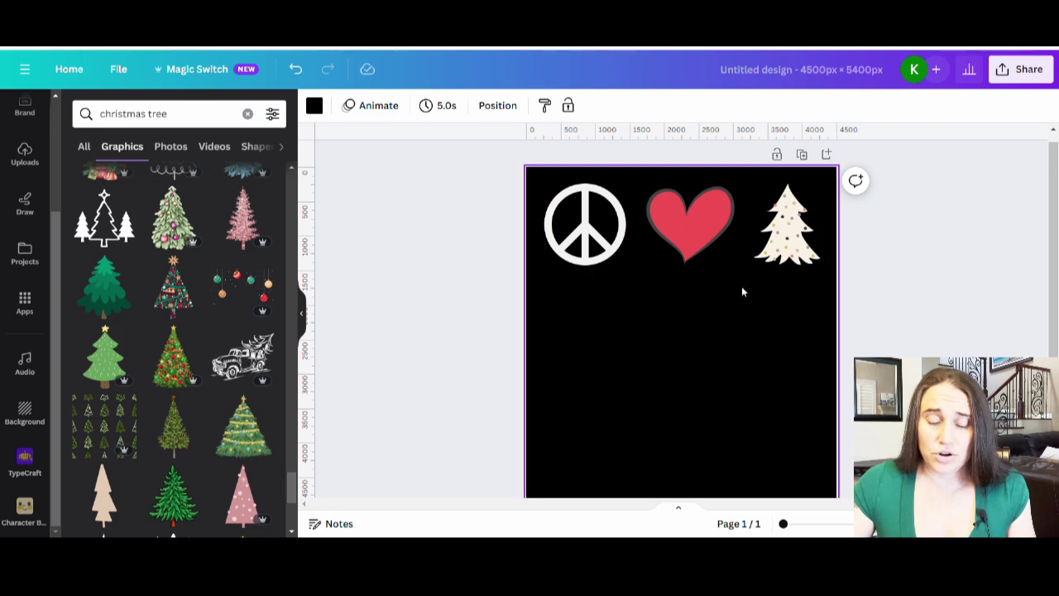
# Step: Search the graphics for "green plaid"
pyautogui.click(201, 113)
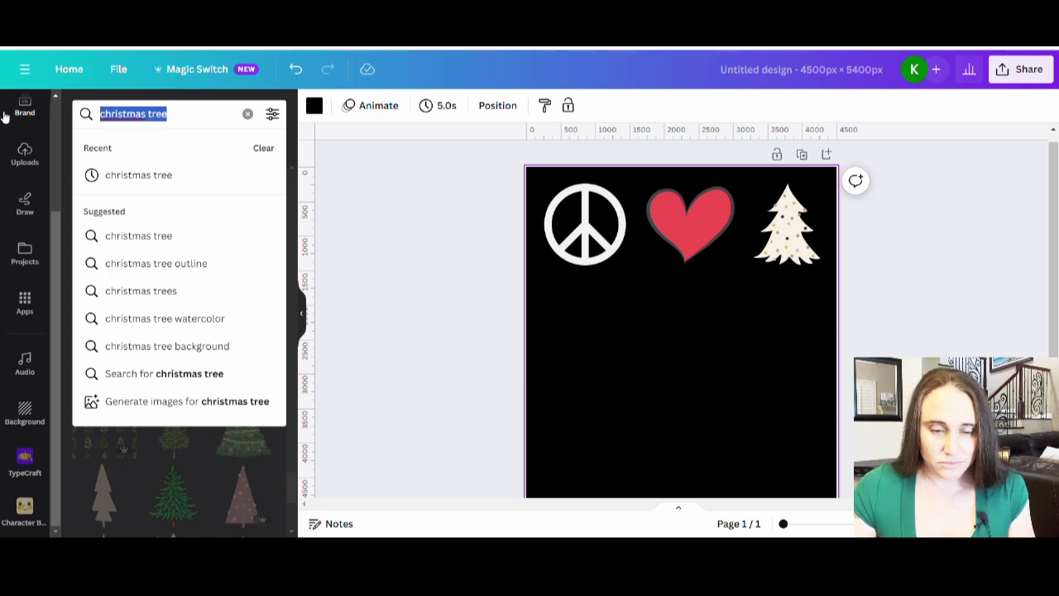
pyautogui.write('green plaid')
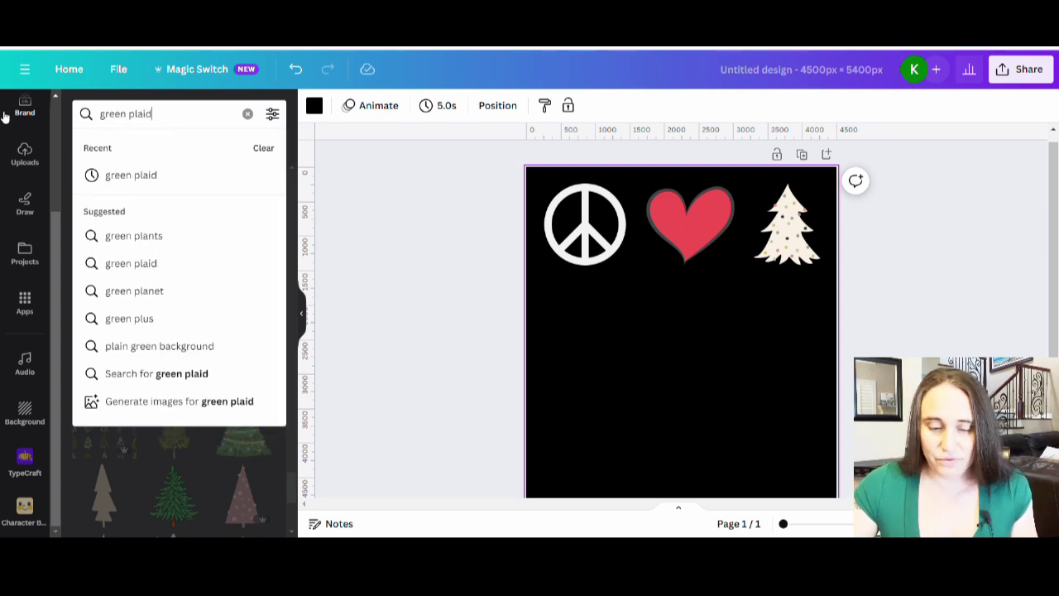
pyautogui.press('Return')
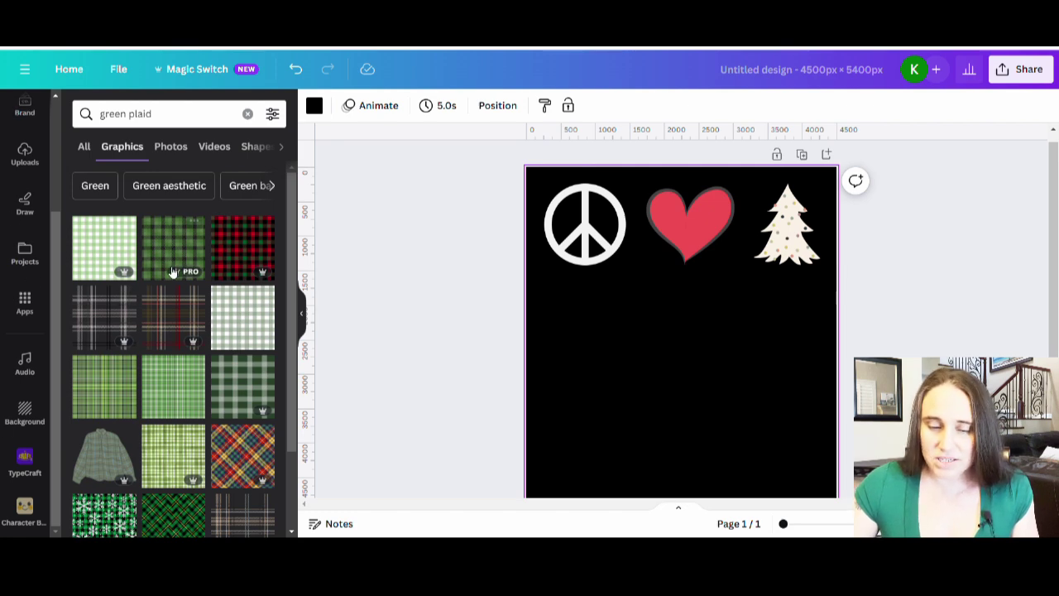
# Step: Add the green plaid pattern with white snowflakes and shrink it to just cover the peace sign
pyautogui.scroll(-1, 153, 291)
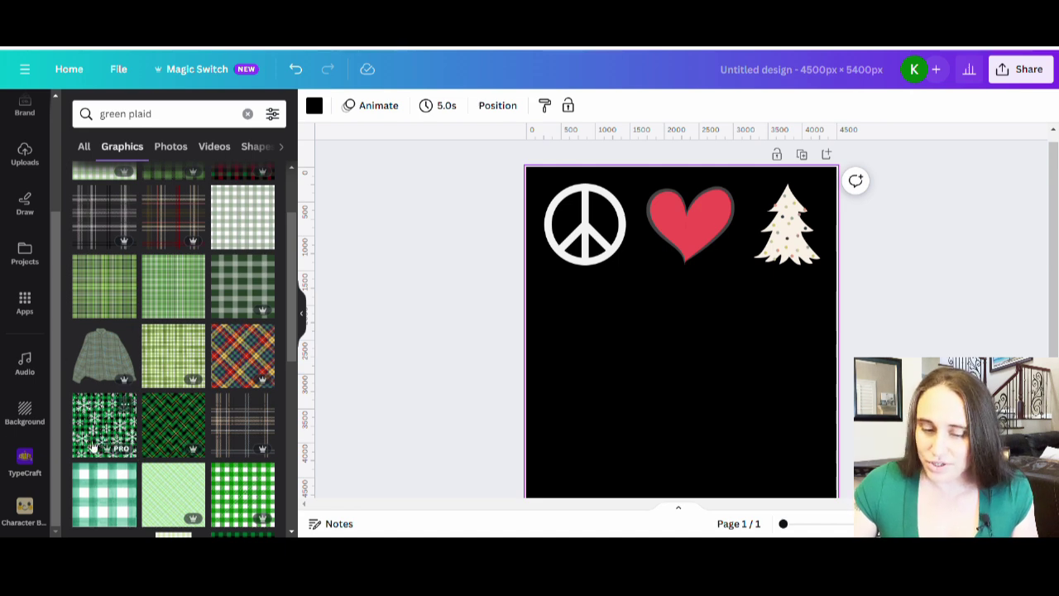
pyautogui.scroll(-1, 97, 430)
pyautogui.moveTo(94, 351); pyautogui.dragTo(642, 341)
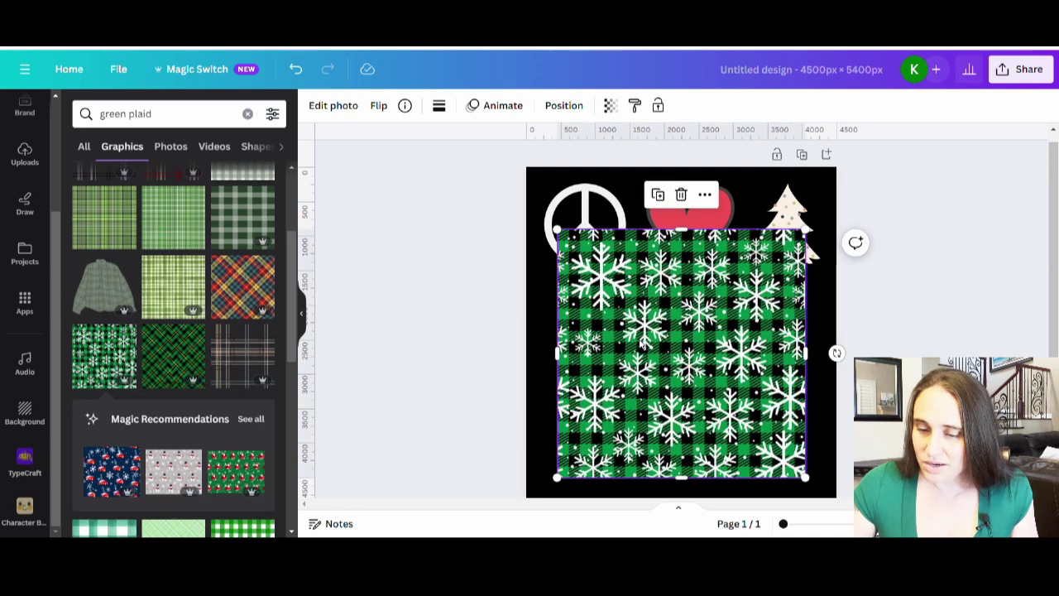
pyautogui.moveTo(815, 238); pyautogui.dragTo(652, 393)
pyautogui.moveTo(611, 427); pyautogui.dragTo(638, 285)
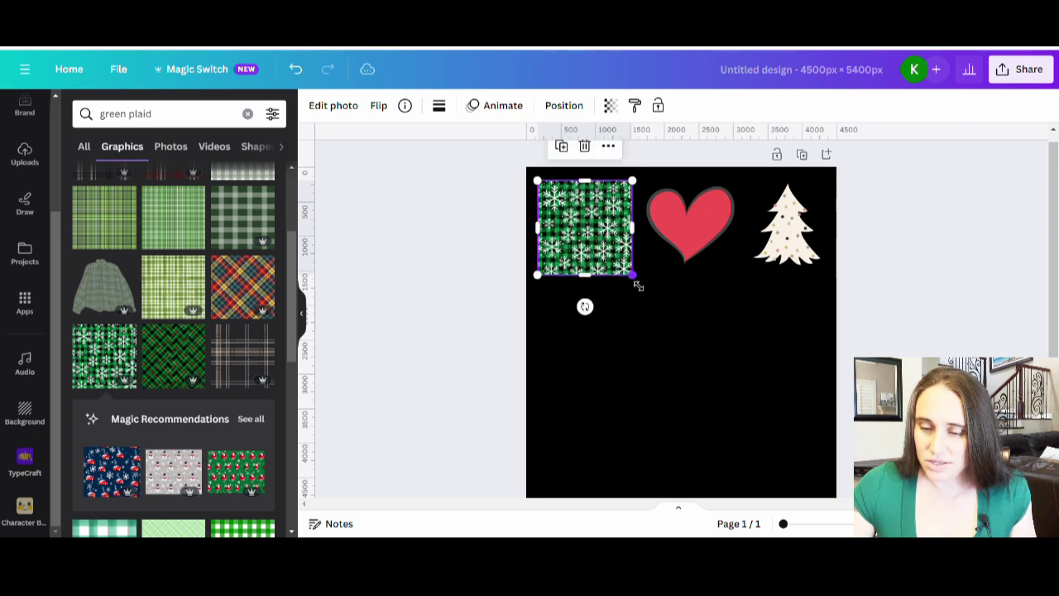
pyautogui.click(610, 105)
pyautogui.moveTo(608, 160)
pyautogui.mouseDown()
pyautogui.moveTo(572, 163)
pyautogui.moveTo(615, 167)
pyautogui.mouseUp()
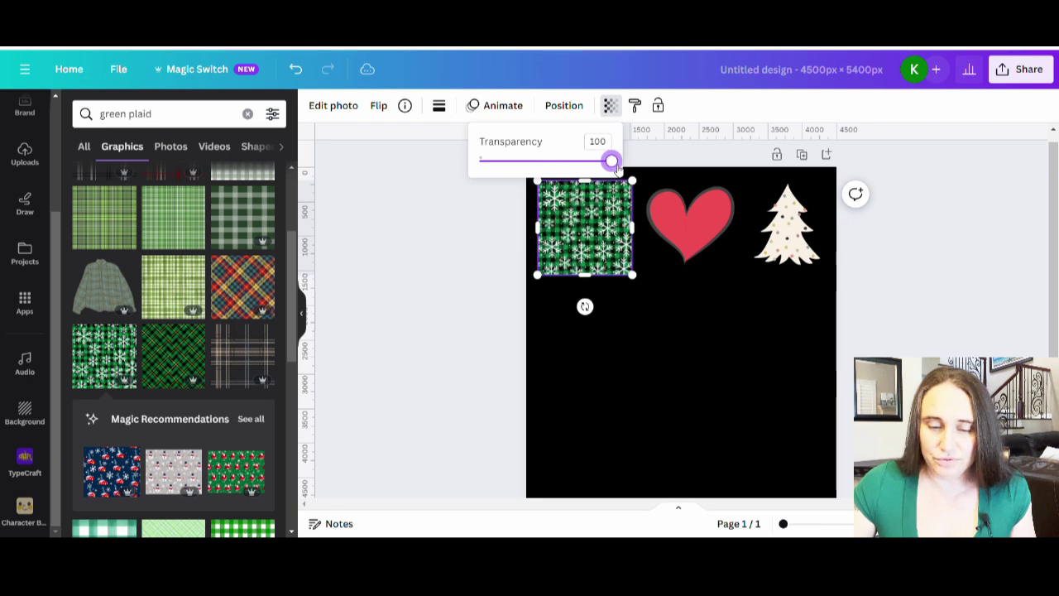
pyautogui.click(608, 353)
# Step: Search the graphics for "buffalo plaid"
pyautogui.click(166, 114)
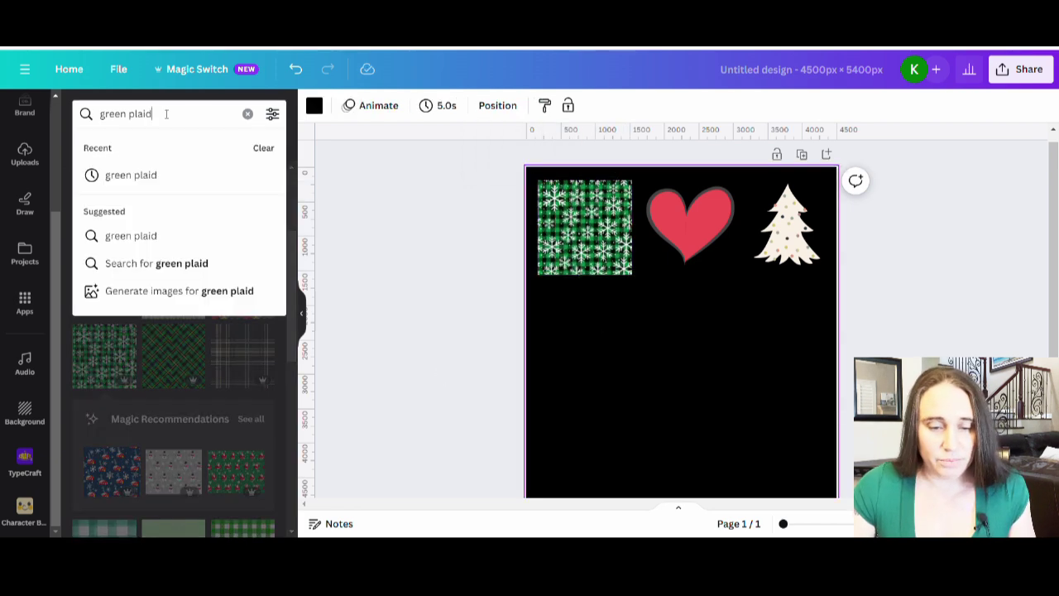
pyautogui.tripleClick(132, 115)
pyautogui.write('b')
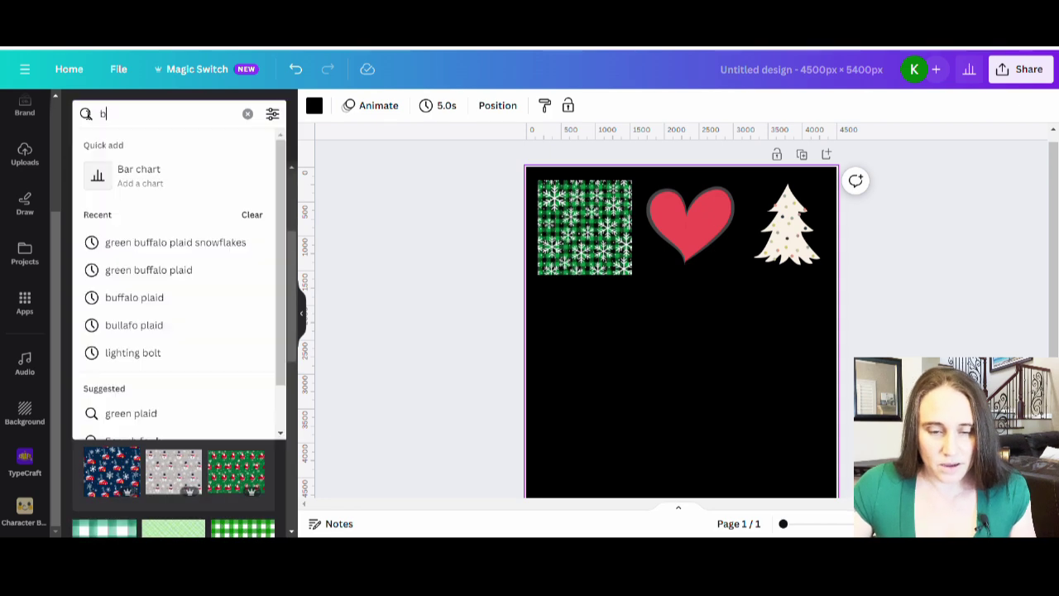
pyautogui.write('uf')
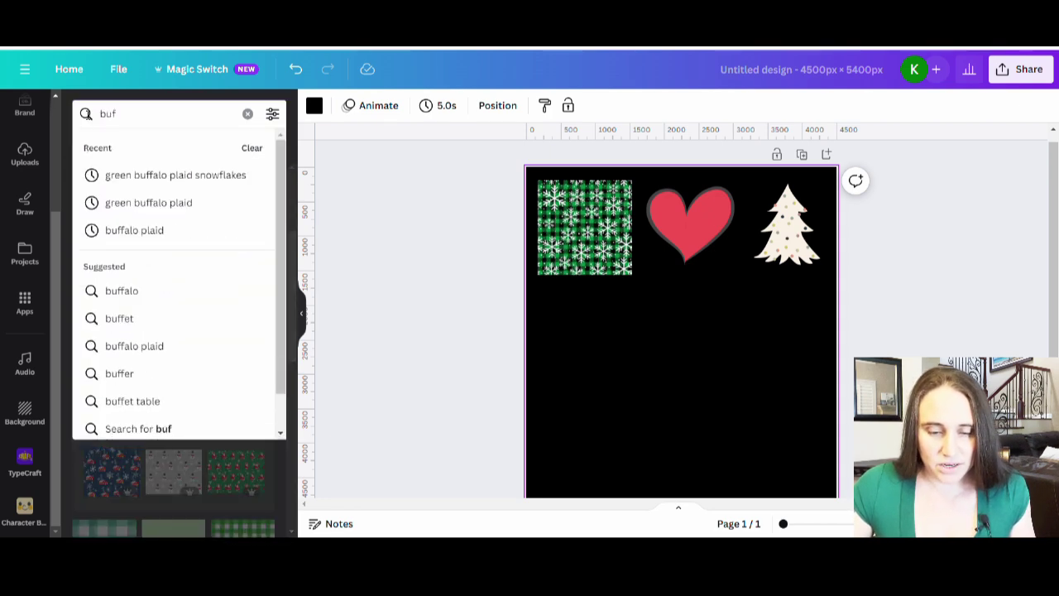
pyautogui.click(153, 230)
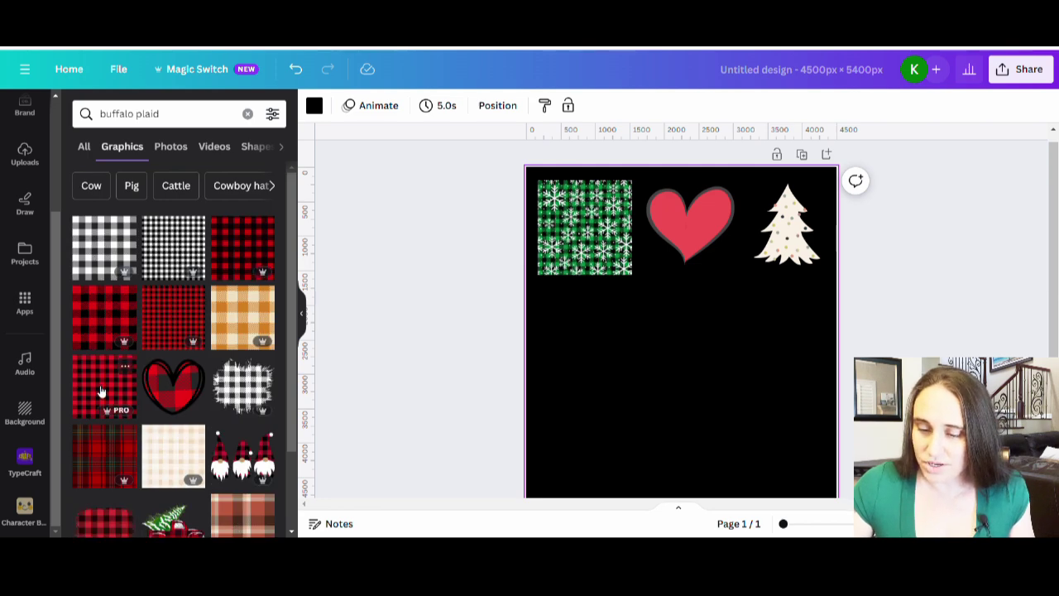
# Step: Add the red and black buffalo plaid pattern, shrink it and place it over the Christmas tree
pyautogui.click(98, 387)
pyautogui.scroll(-2, 628, 354)
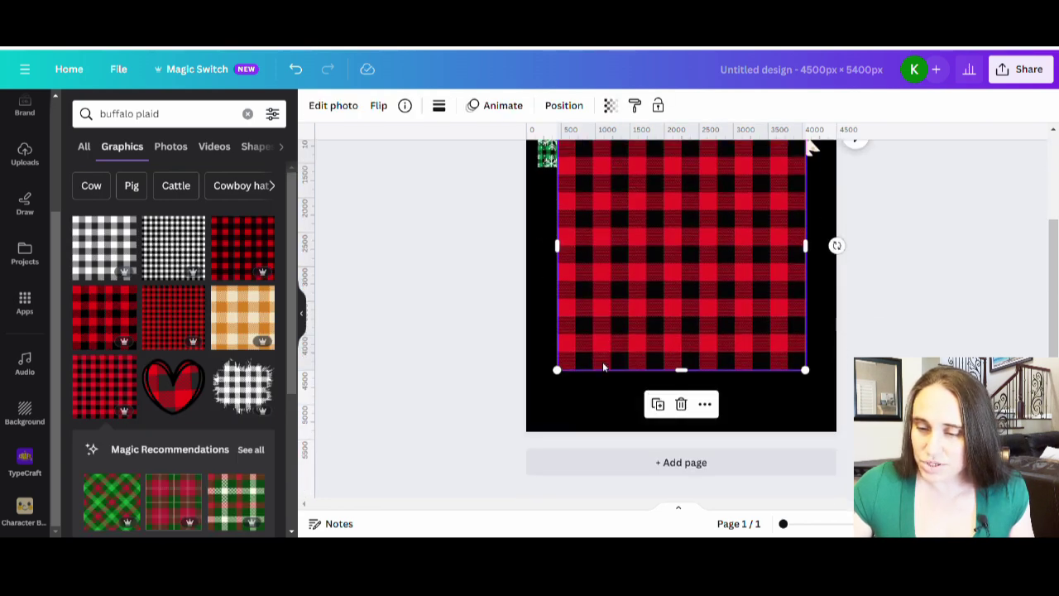
pyautogui.moveTo(557, 372); pyautogui.dragTo(721, 253)
pyautogui.scroll(3, 683, 425)
pyautogui.moveTo(759, 283); pyautogui.dragTo(786, 246)
pyautogui.click(653, 376)
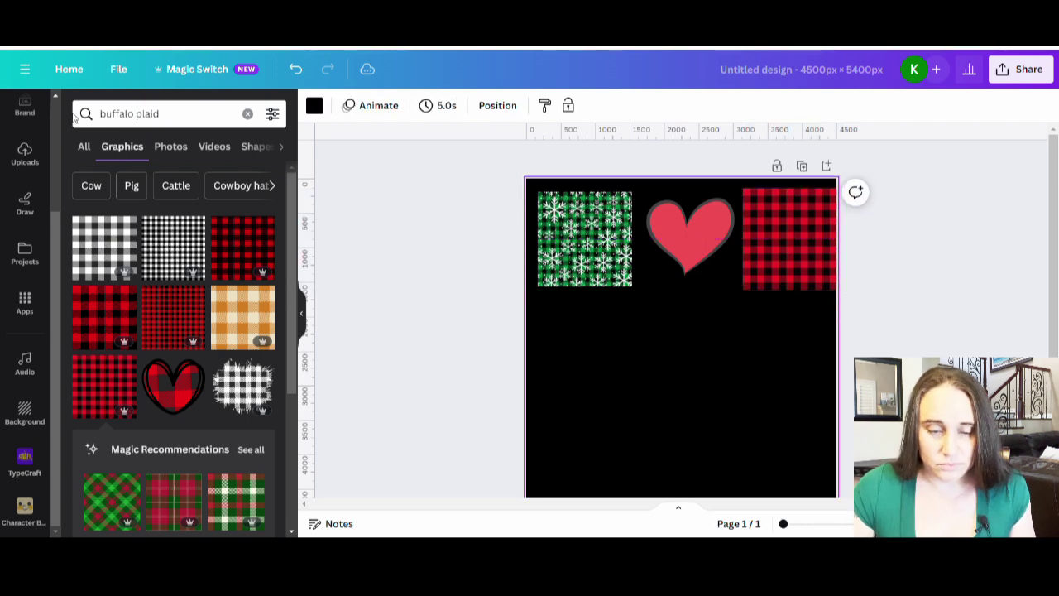
# Step: Search the graphics for "leopard print"
pyautogui.click(165, 116)
pyautogui.hotkey('ctrl', 'a')
pyautogui.write('leop')
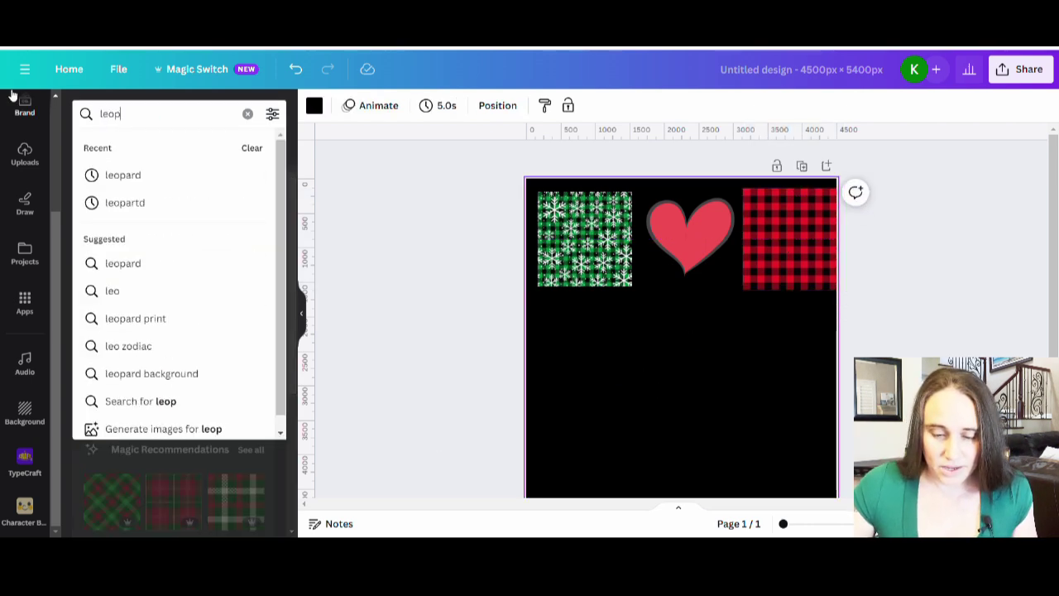
pyautogui.write('ard print')
pyautogui.press('Return')
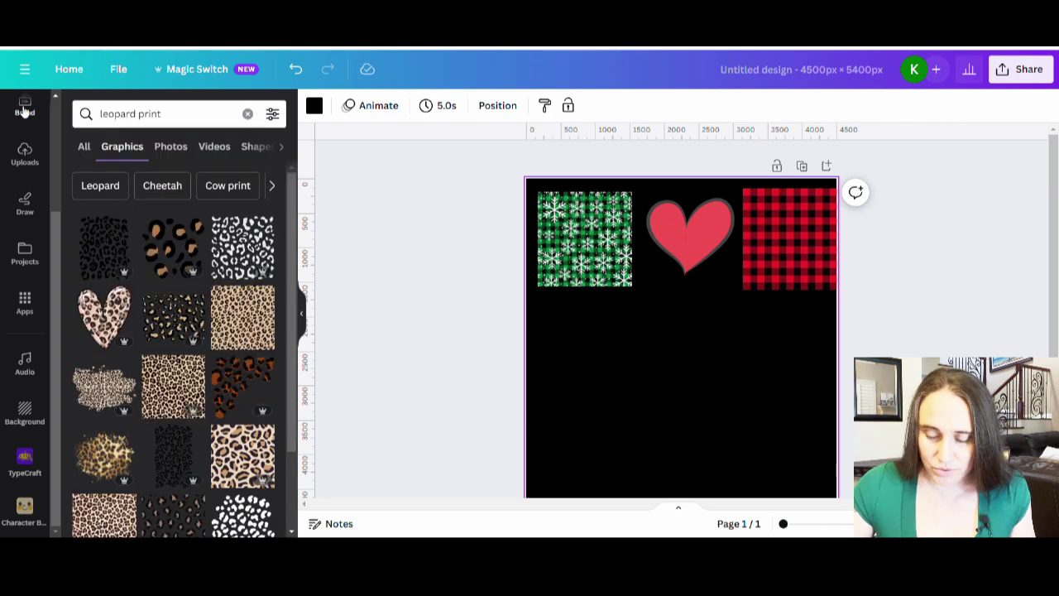
# Step: Add the beige leopard print with brown and black spots, shrink it and place it over the heart between the two plaids
pyautogui.click(242, 319)
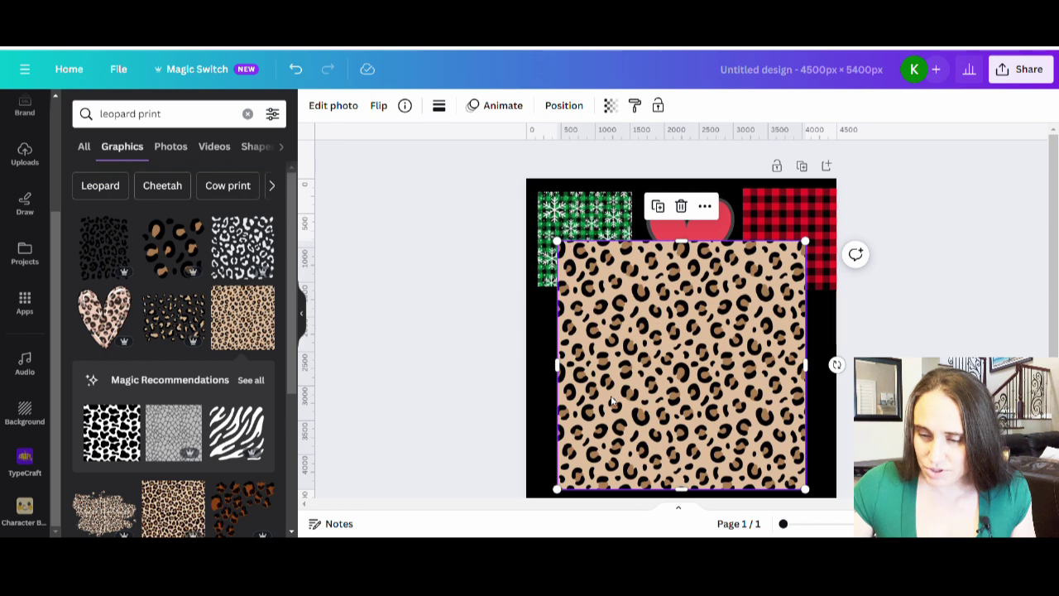
pyautogui.press('Delete')
pyautogui.click(174, 506)
pyautogui.moveTo(675, 398); pyautogui.dragTo(675, 283)
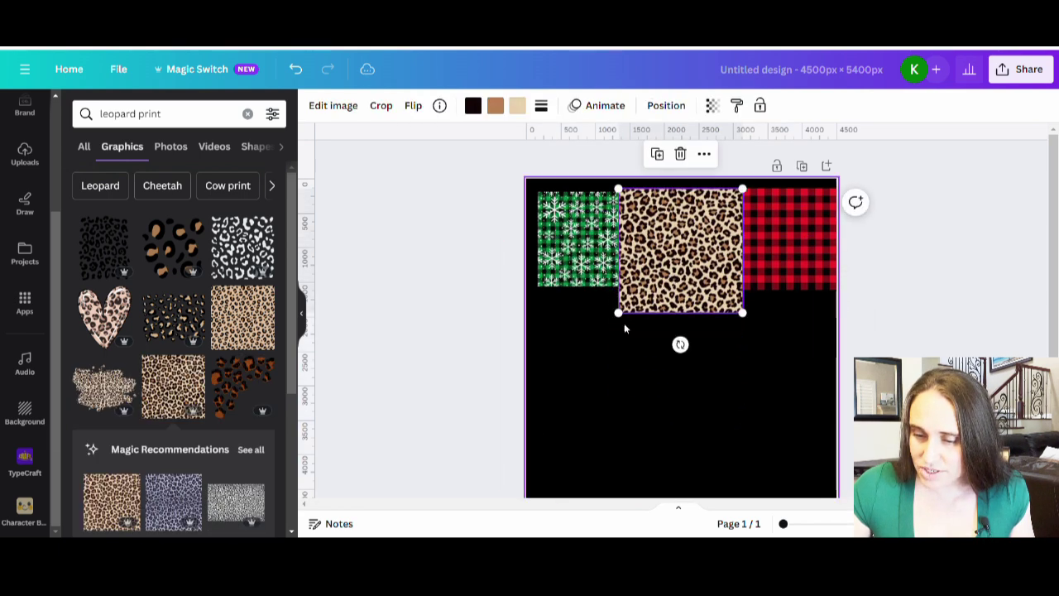
pyautogui.moveTo(621, 309); pyautogui.dragTo(640, 293)
pyautogui.moveTo(687, 258); pyautogui.dragTo(687, 259)
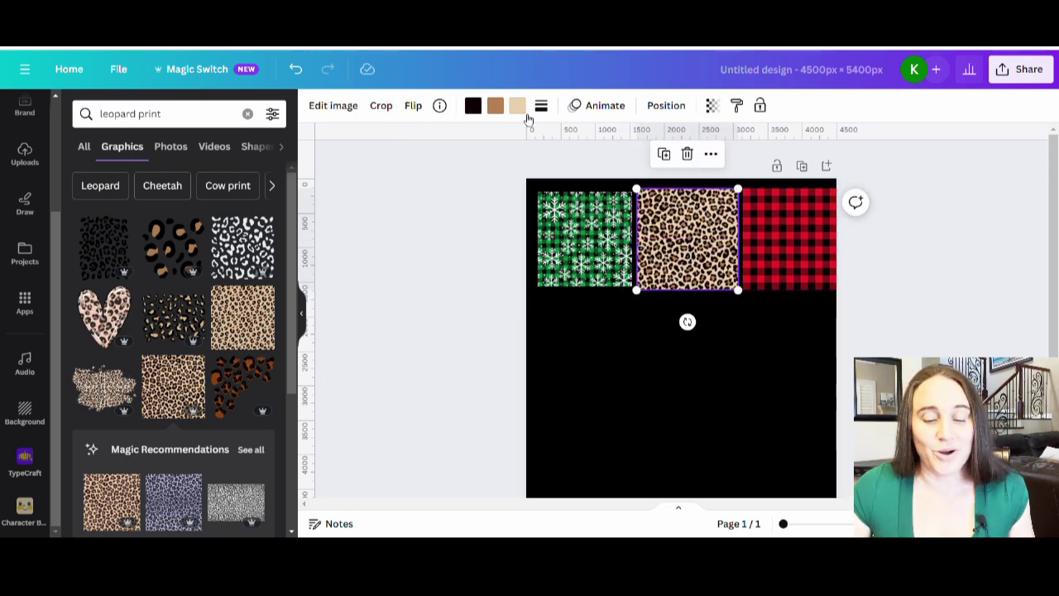
# Step: Try recolouring the leopard pattern: brown to the buffalo plaid's red, beige to #f1f2f2 and black to the green plaid's bright green
pyautogui.click(494, 108)
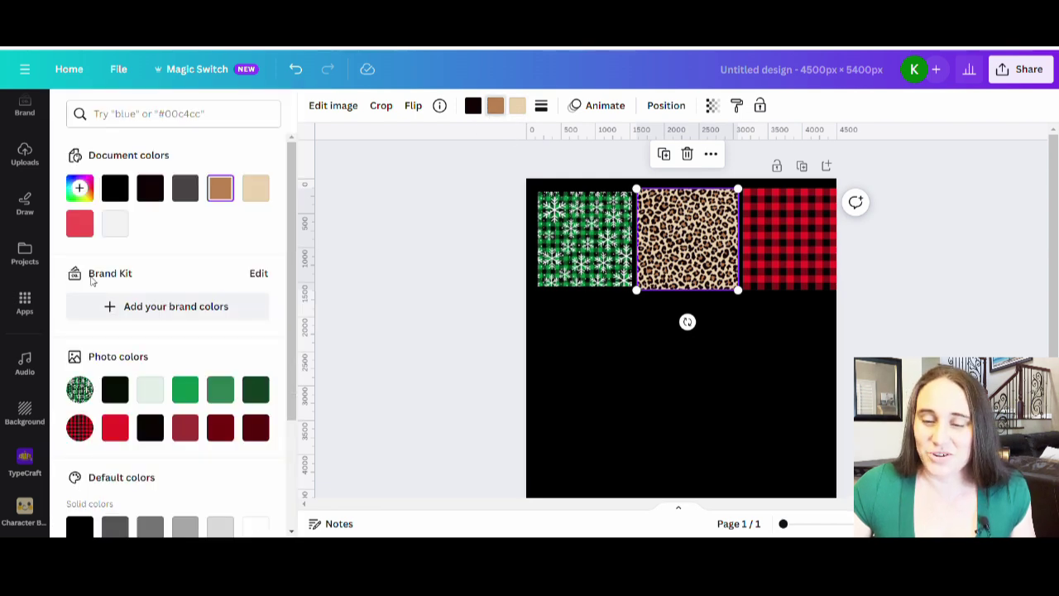
pyautogui.click(115, 427)
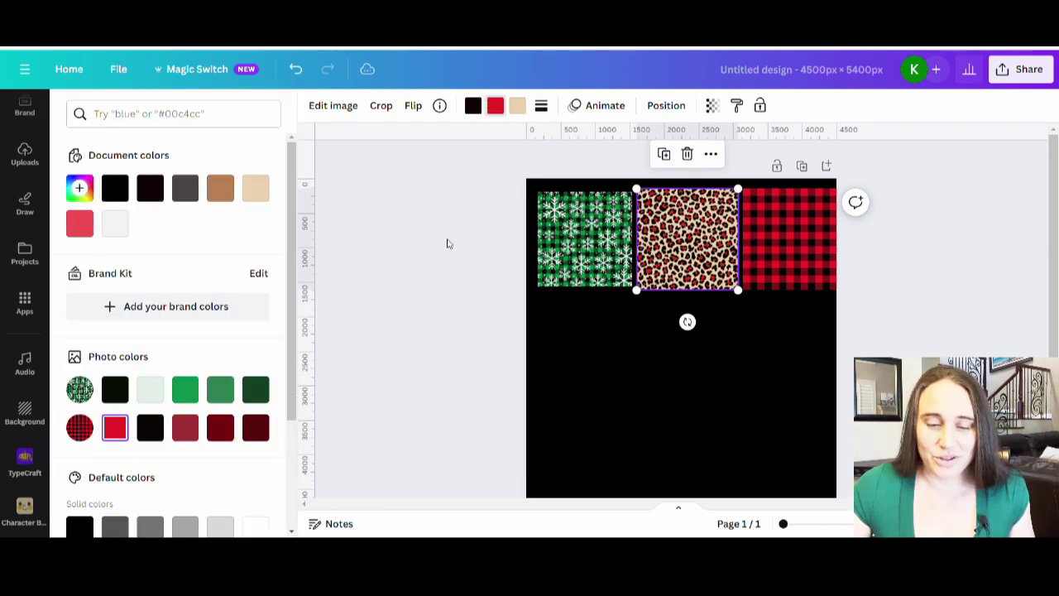
pyautogui.click(517, 106)
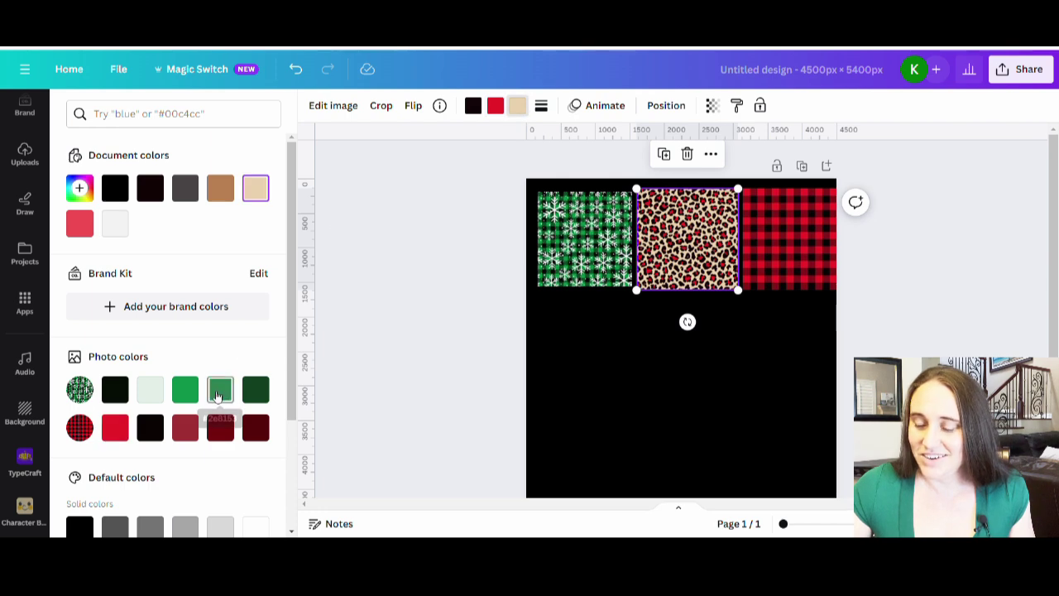
pyautogui.click(120, 227)
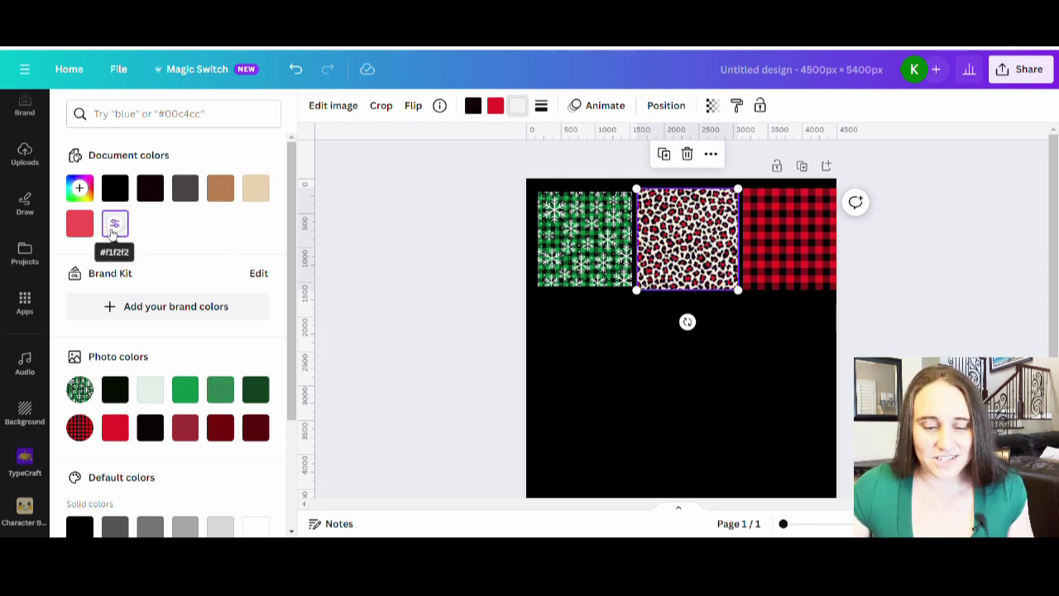
pyautogui.click(472, 105)
pyautogui.click(187, 394)
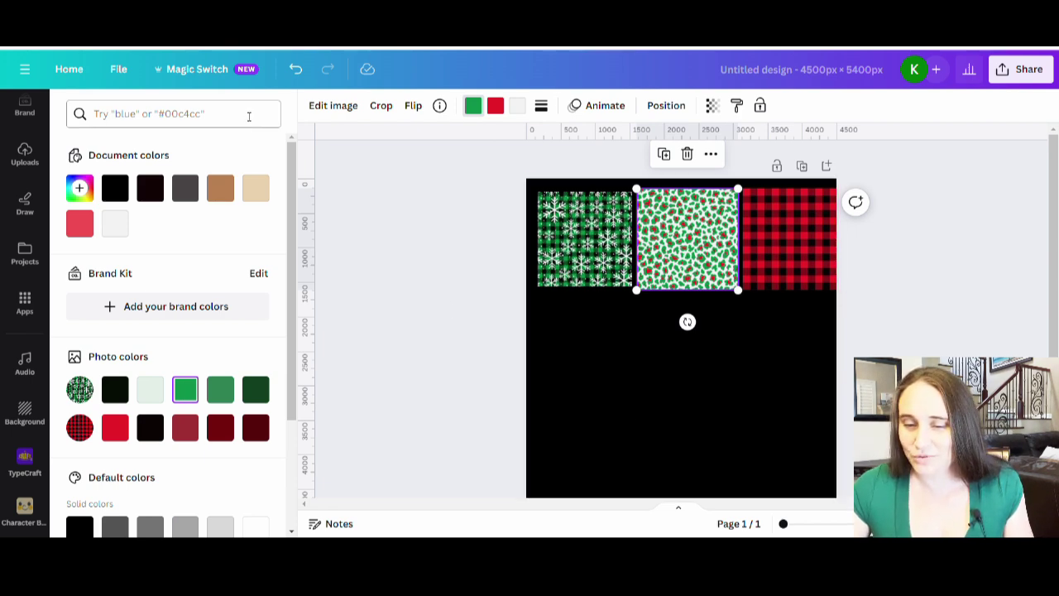
# Step: Undo all the colour changes made to the leopard pattern
pyautogui.click(296, 69)
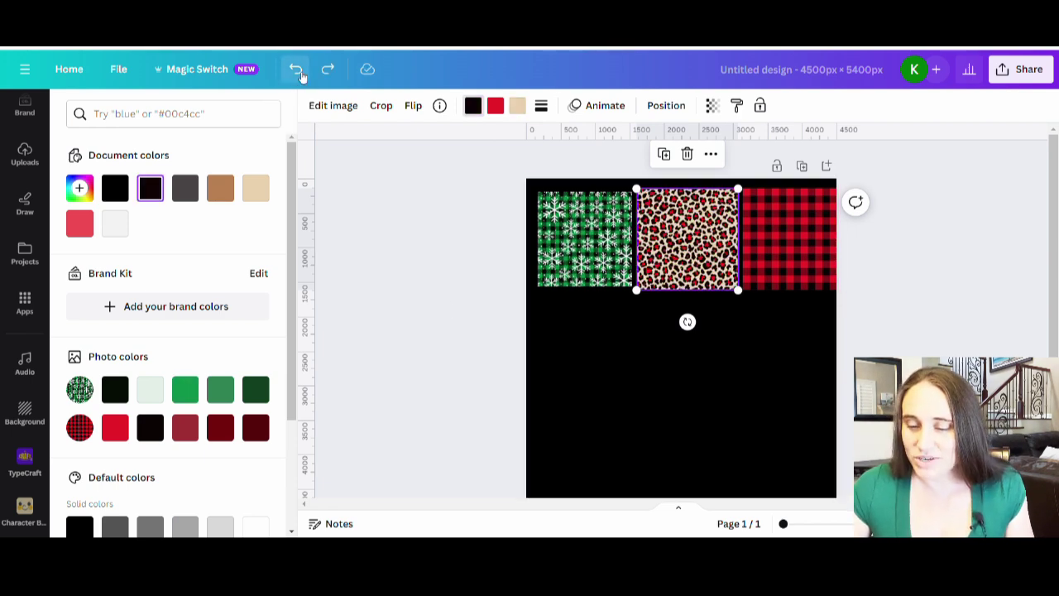
pyautogui.click(296, 70)
pyautogui.click(751, 407)
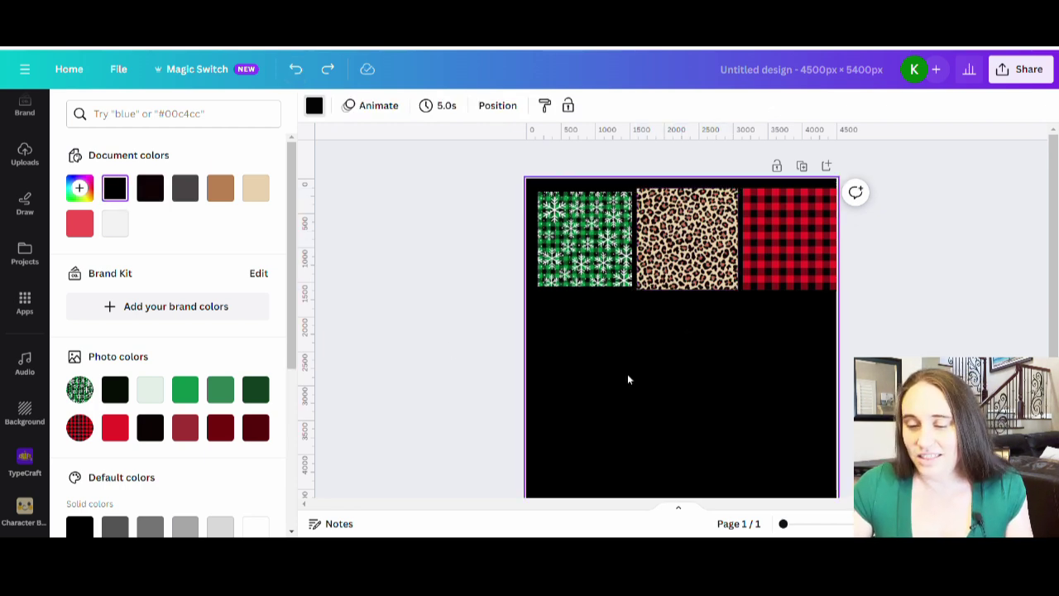
pyautogui.click(789, 265)
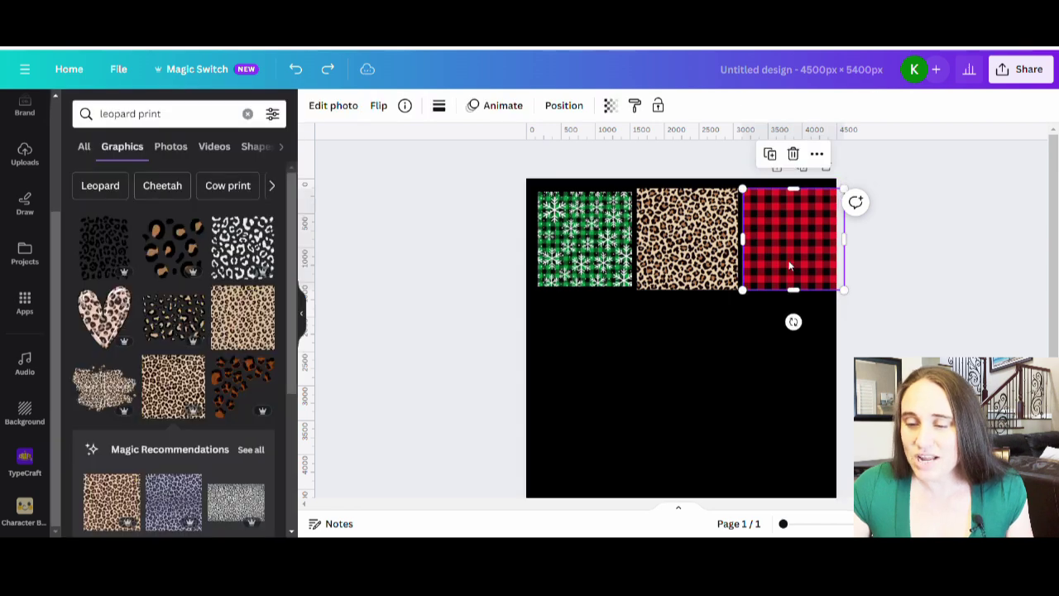
pyautogui.click(689, 409)
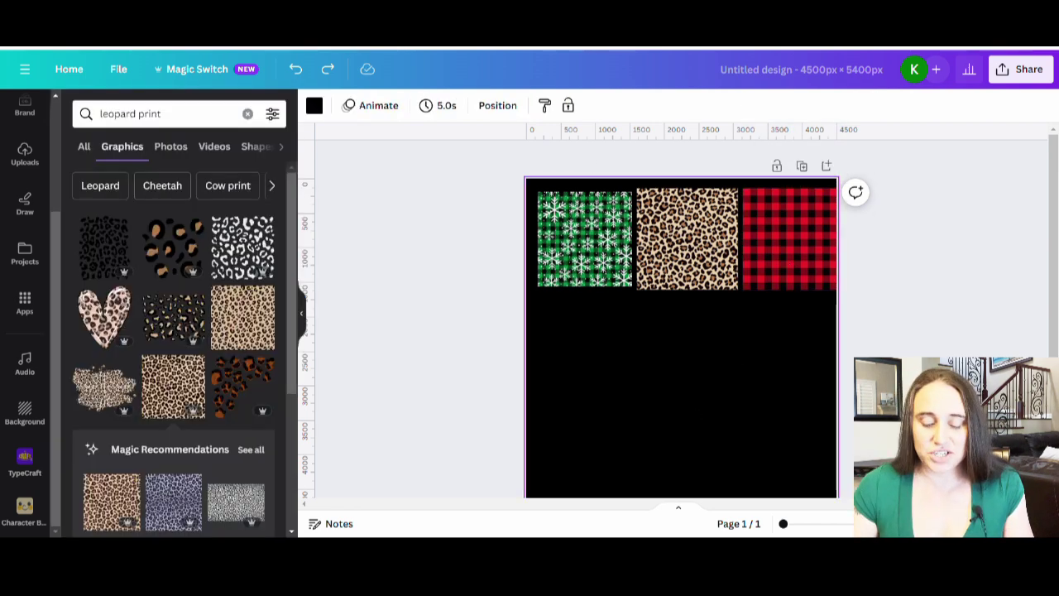
# Step: Name the design "mask" and download it as a PNG at 4,500 × 5,400 px with its black background
pyautogui.click(739, 73)
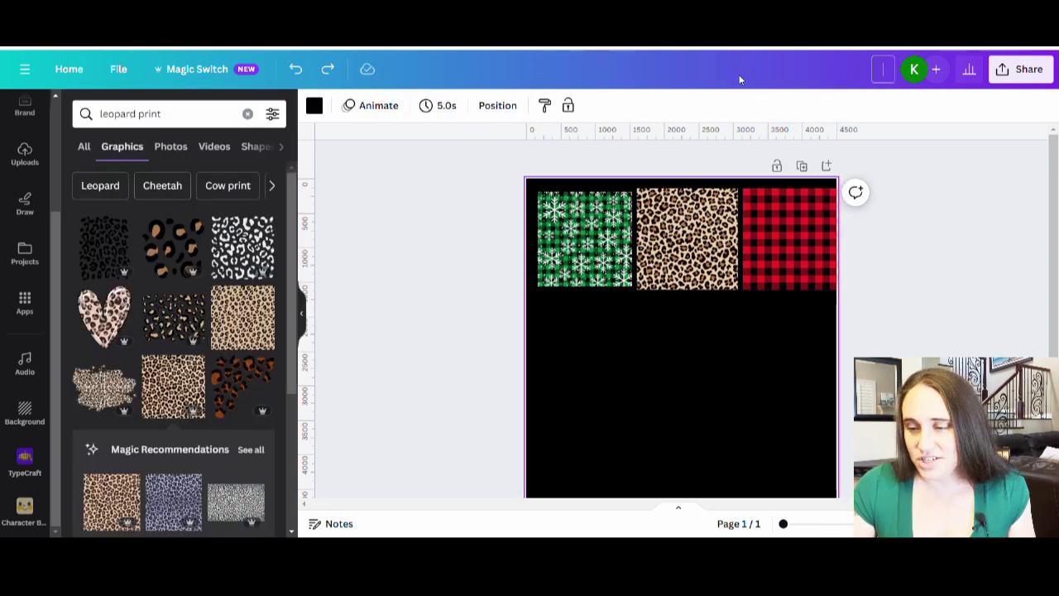
pyautogui.write('mask')
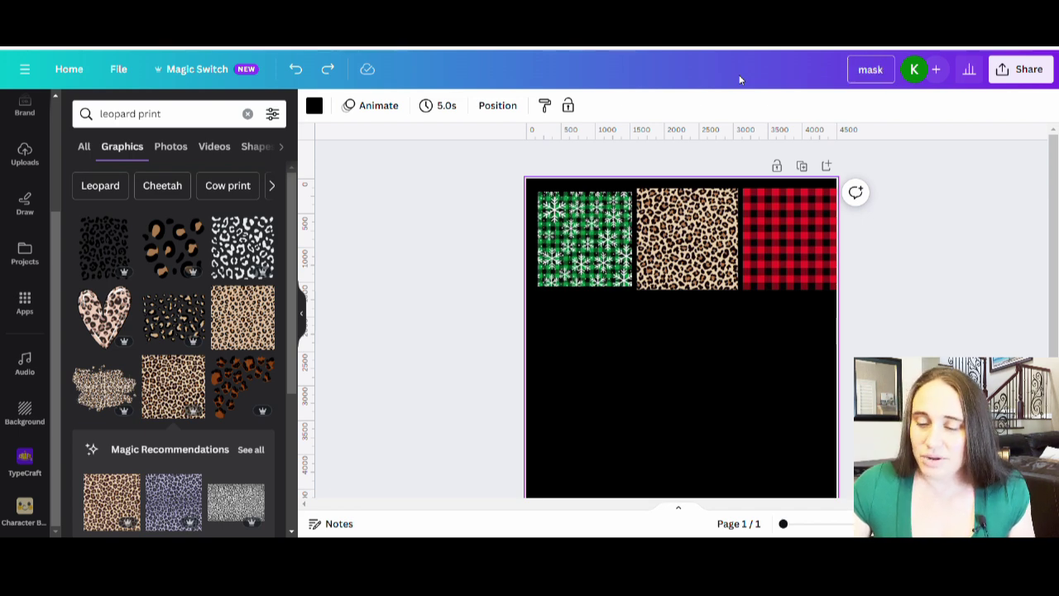
pyautogui.click(1021, 68)
pyautogui.click(834, 422)
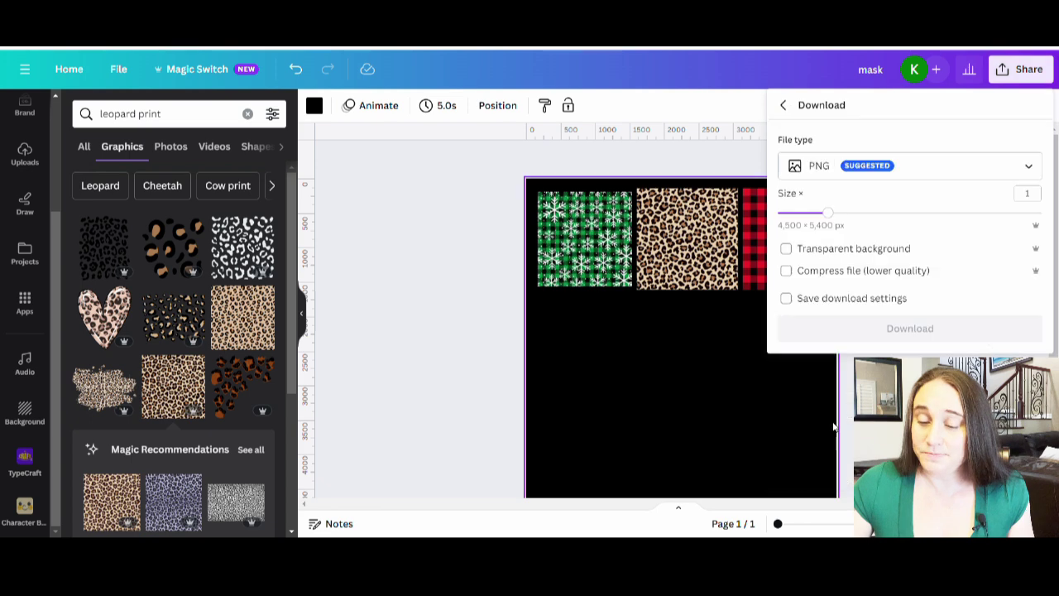
pyautogui.click(971, 328)
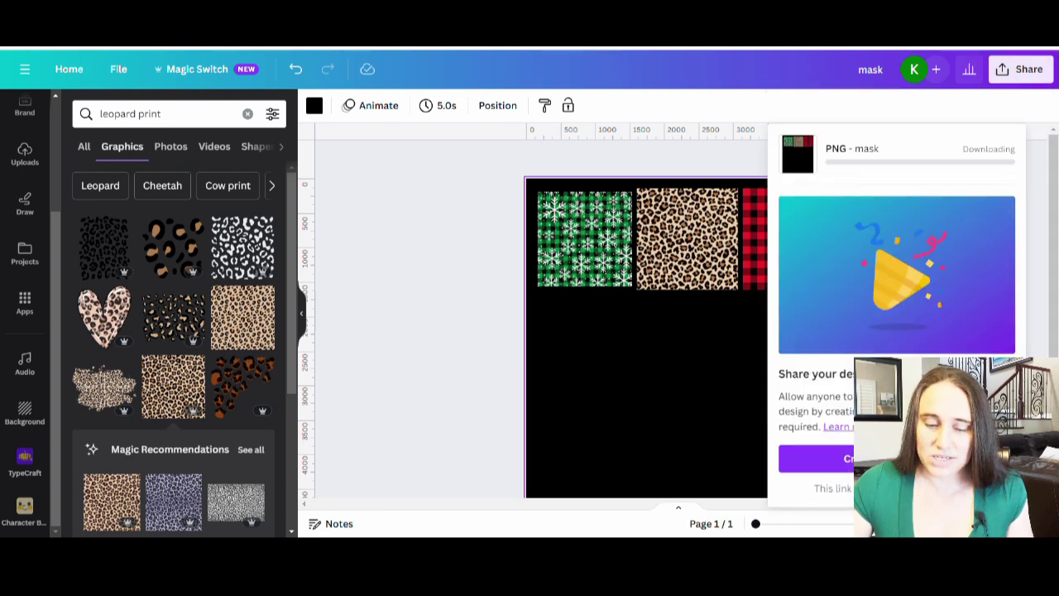
pyautogui.click(645, 376)
# Step: Delete the green plaid, leopard and buffalo plaid patterns covering the peace sign, heart and Christmas tree
pyautogui.moveTo(579, 248); pyautogui.dragTo(493, 271)
pyautogui.press('Delete')
pyautogui.click(686, 248)
pyautogui.press('Delete')
pyautogui.click(794, 250)
pyautogui.press('Delete')
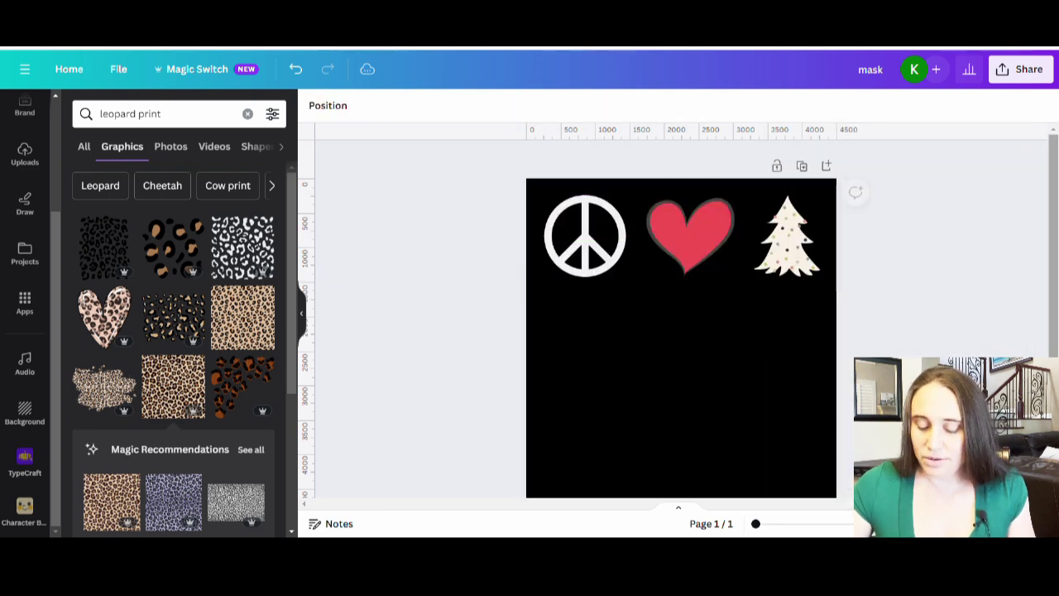
# Step: Rename the design "frame"
pyautogui.click(888, 76)
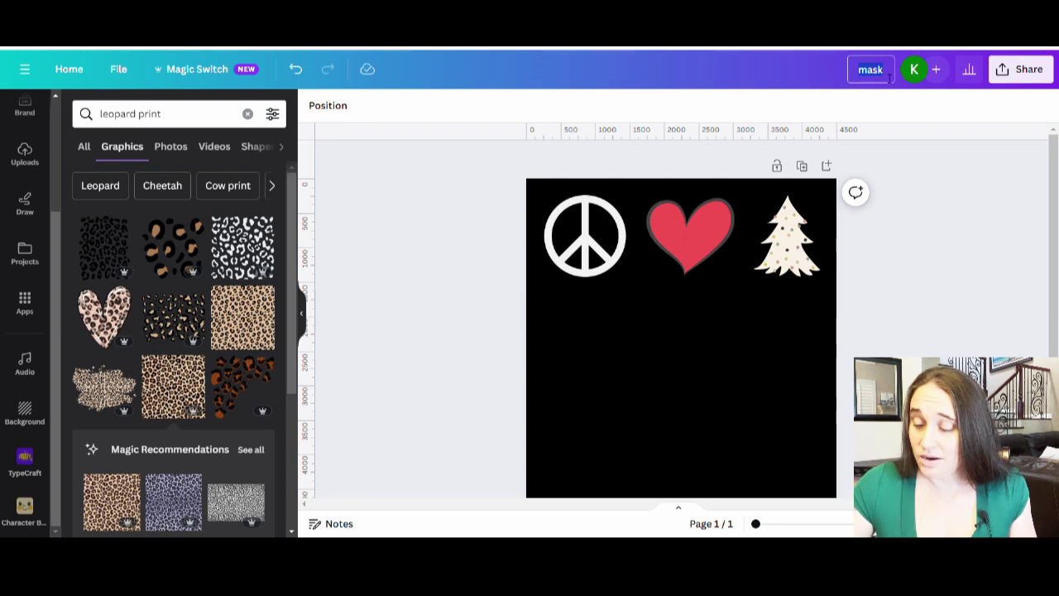
pyautogui.press('BackSpace')
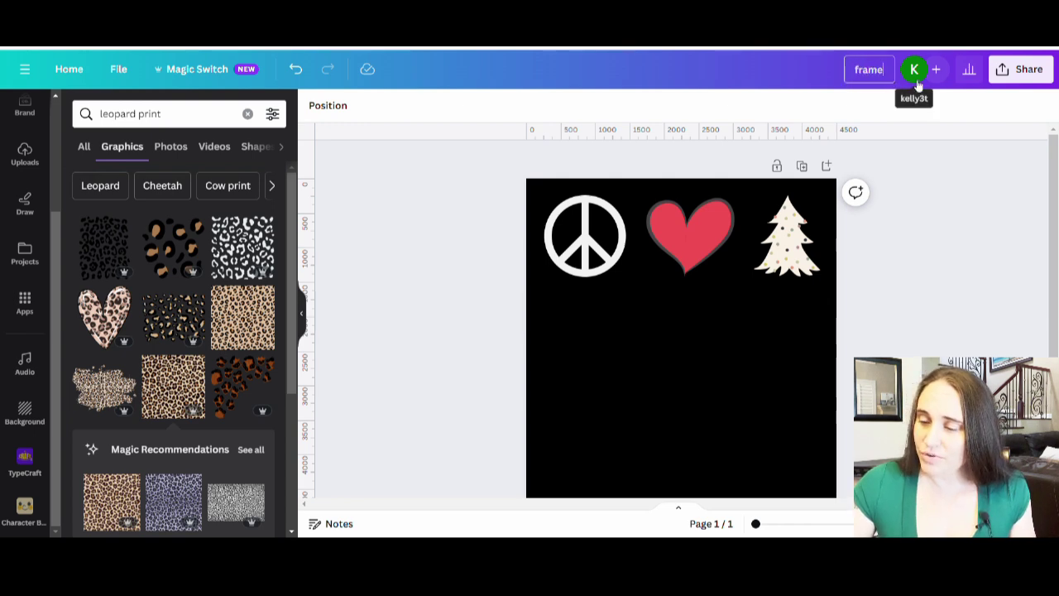
pyautogui.click(715, 341)
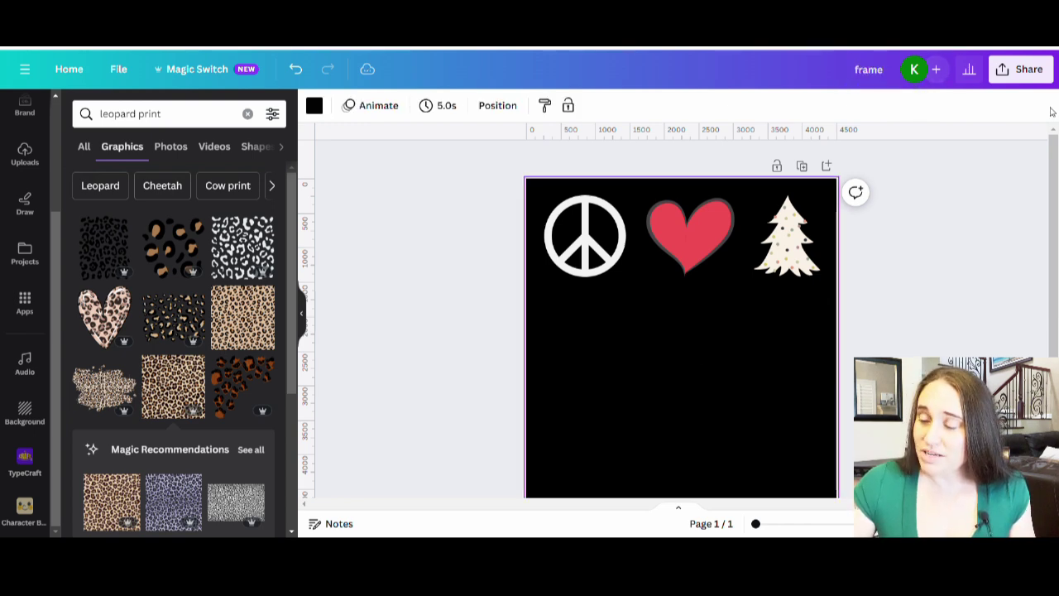
# Step: Download the peace sign, heart and tree design as a PNG with a transparent background
pyautogui.click(1014, 75)
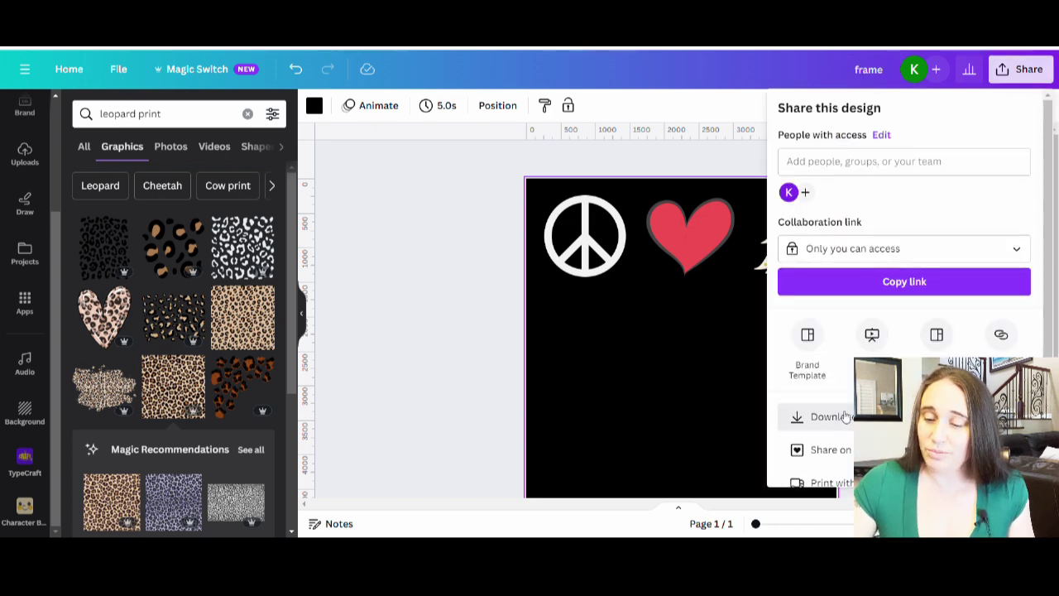
pyautogui.click(845, 412)
pyautogui.click(786, 248)
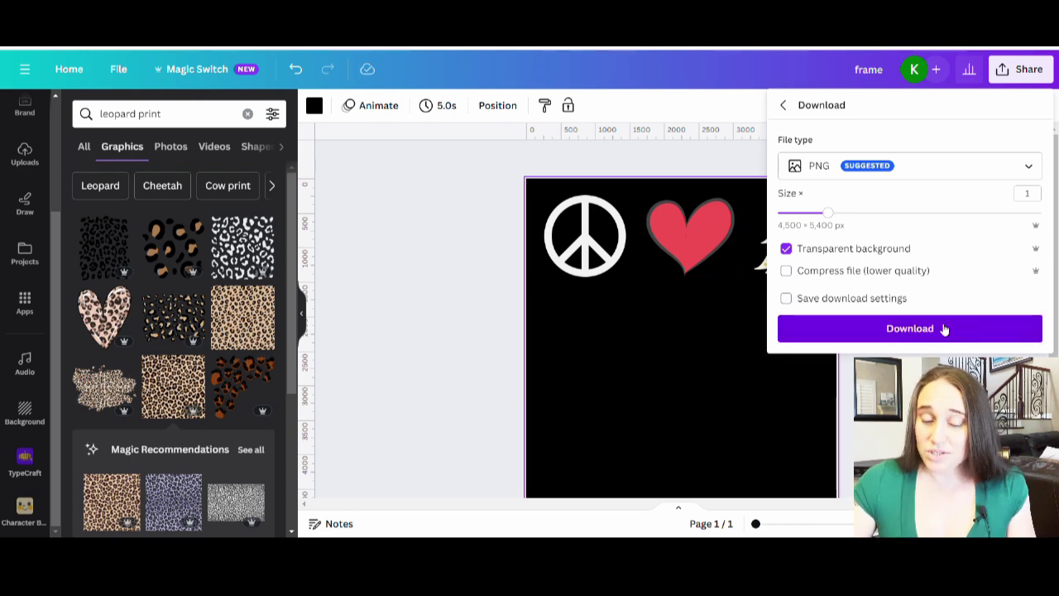
pyautogui.click(910, 328)
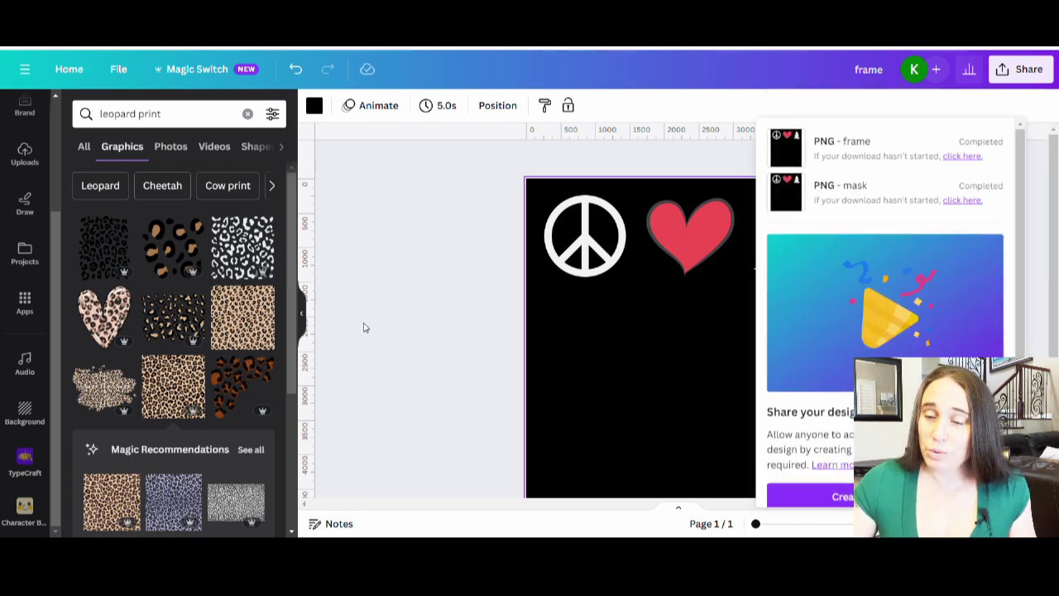
pyautogui.click(480, 339)
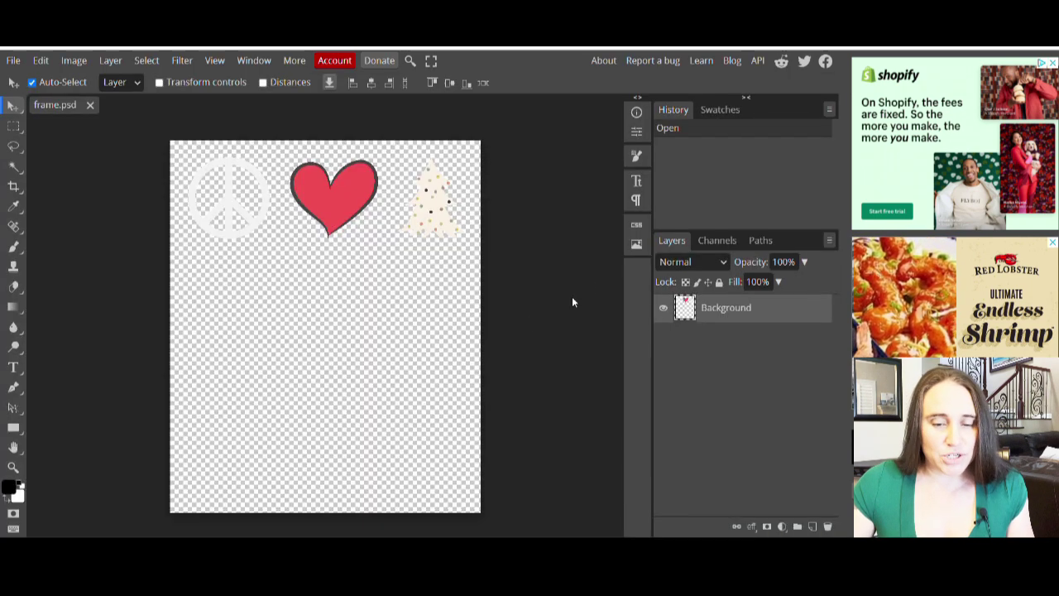
# Step: Switch to Photopea, place the mask image above the frame image's Background layer and apply it as a clipping mask
pyautogui.click(14, 63)
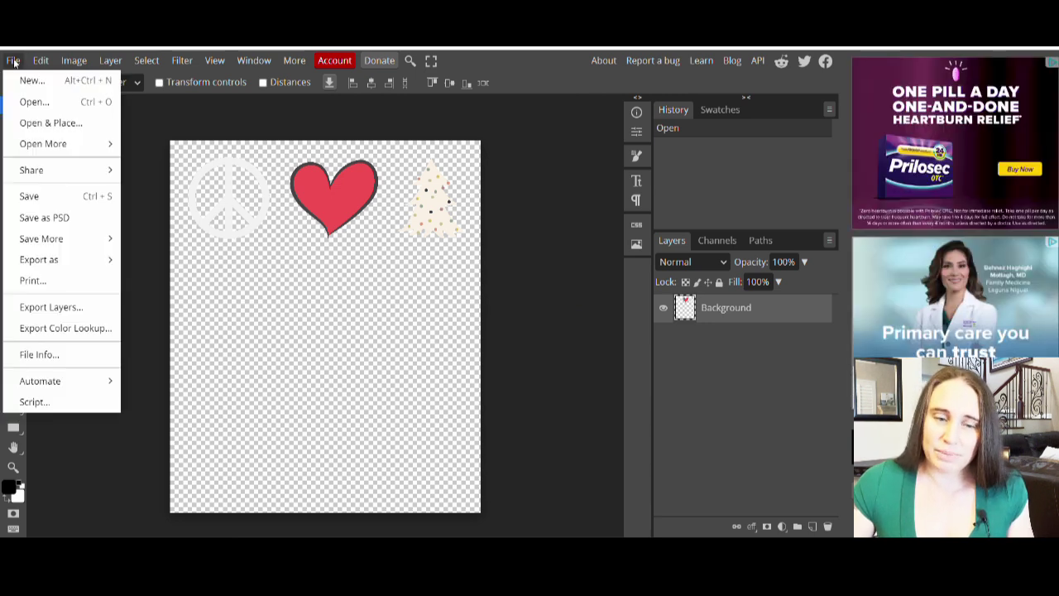
pyautogui.click(31, 124)
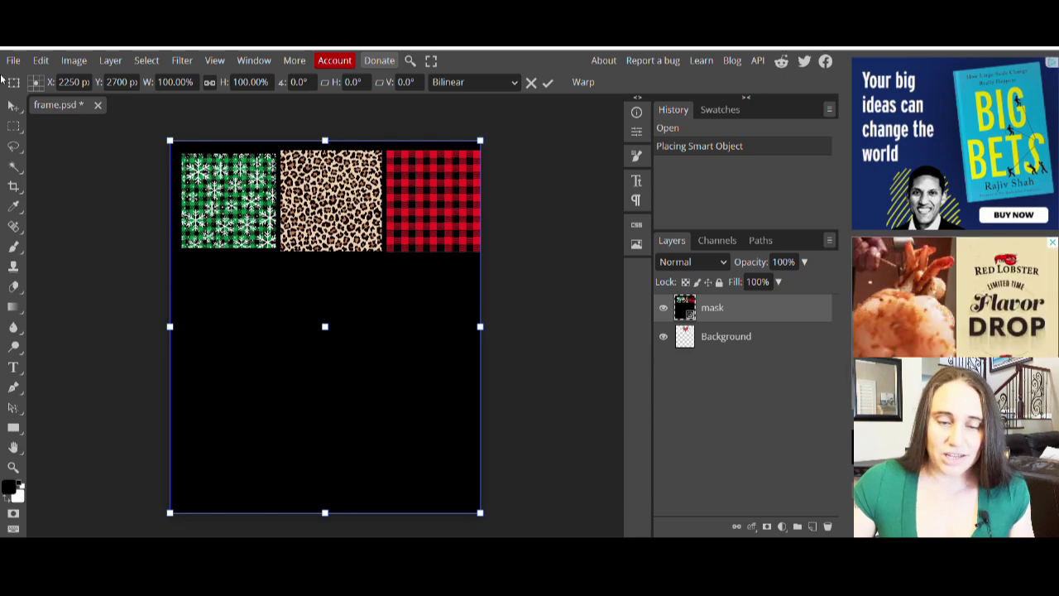
pyautogui.click(112, 62)
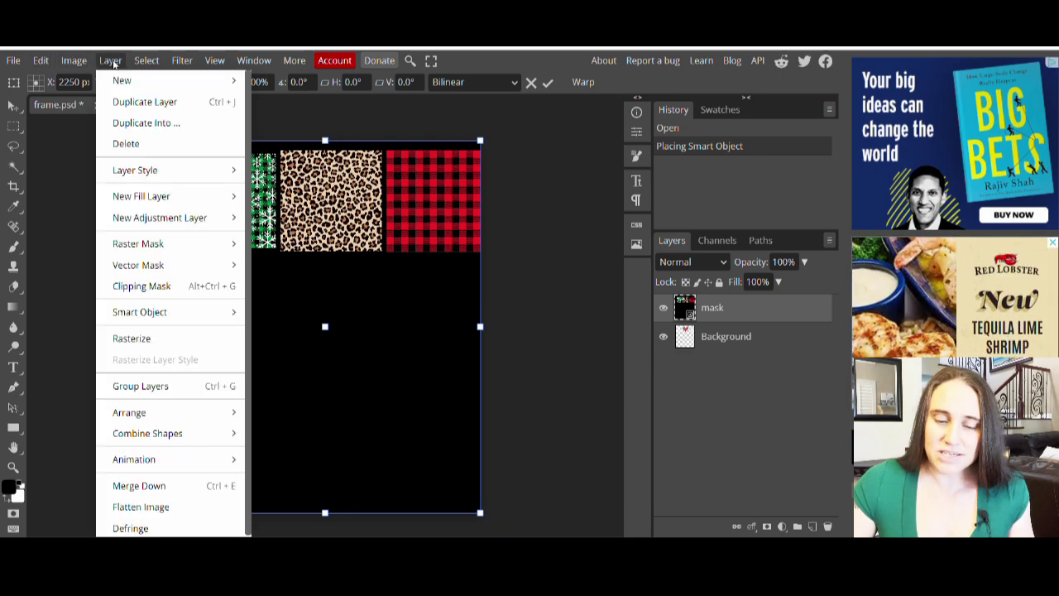
pyautogui.click(166, 291)
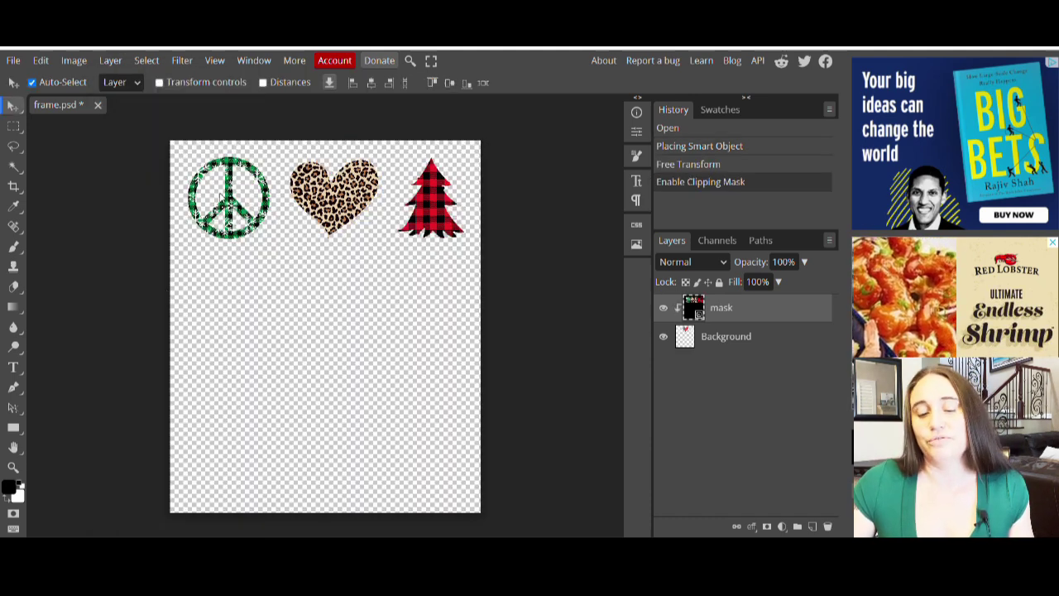